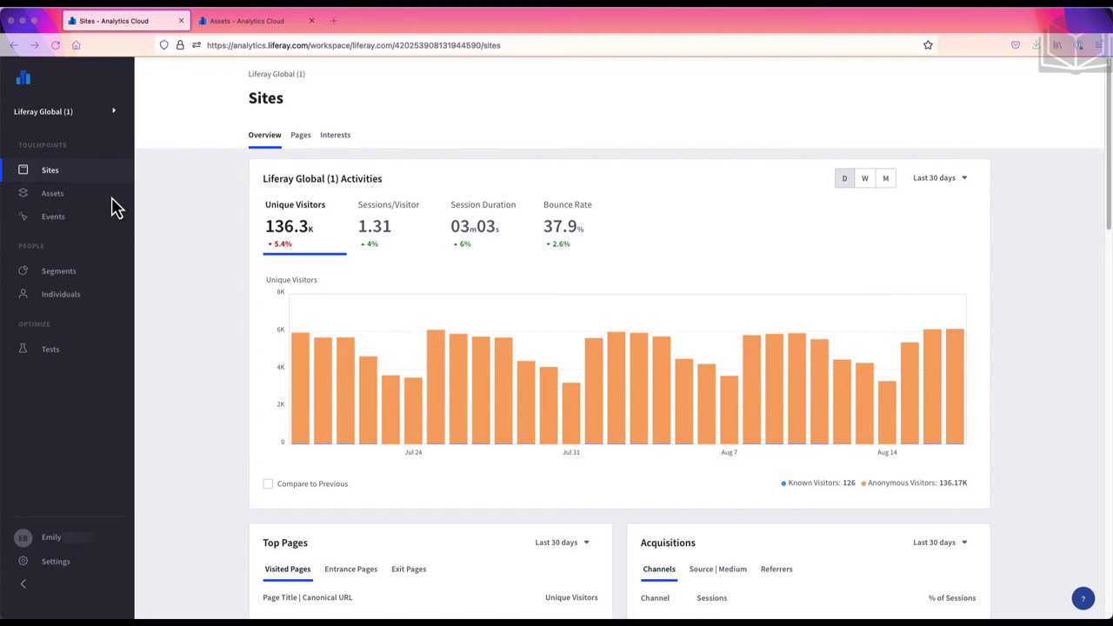
# Open the Assets section and collapse the sidebar navigation to widen the content area
pyautogui.click(50, 199)
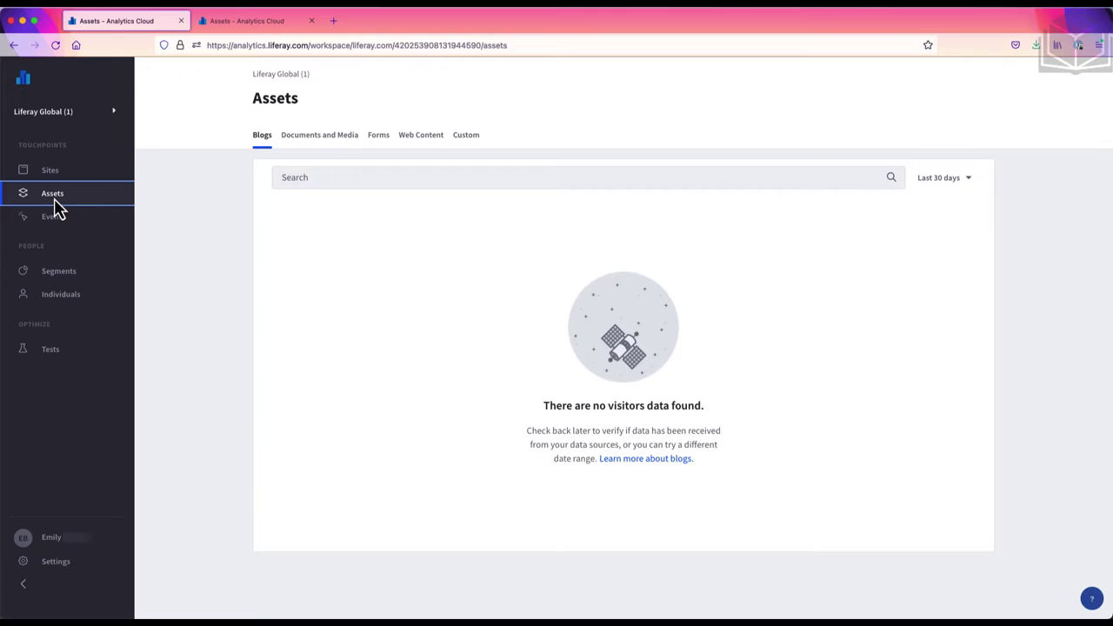
pyautogui.click(24, 584)
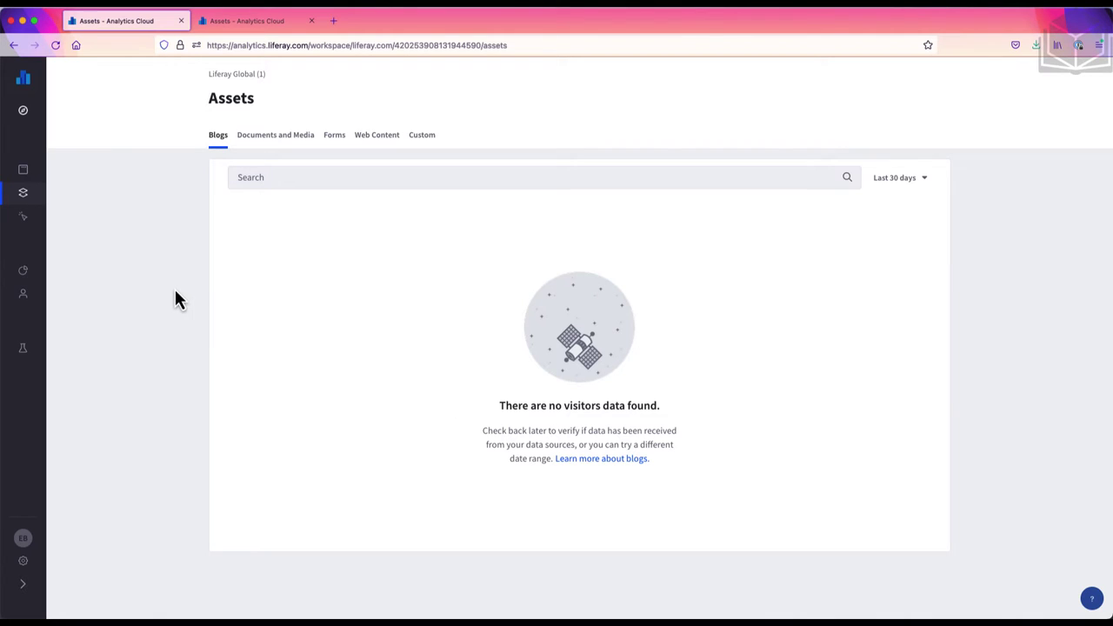
pyautogui.click(235, 20)
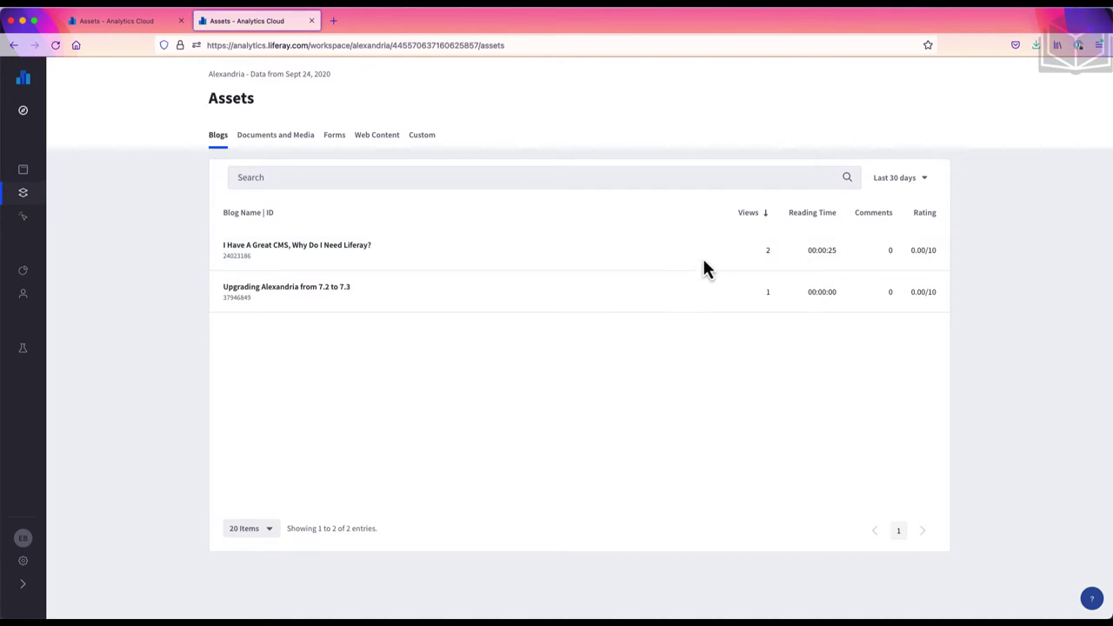
pyautogui.click(808, 219)
pyautogui.click(868, 218)
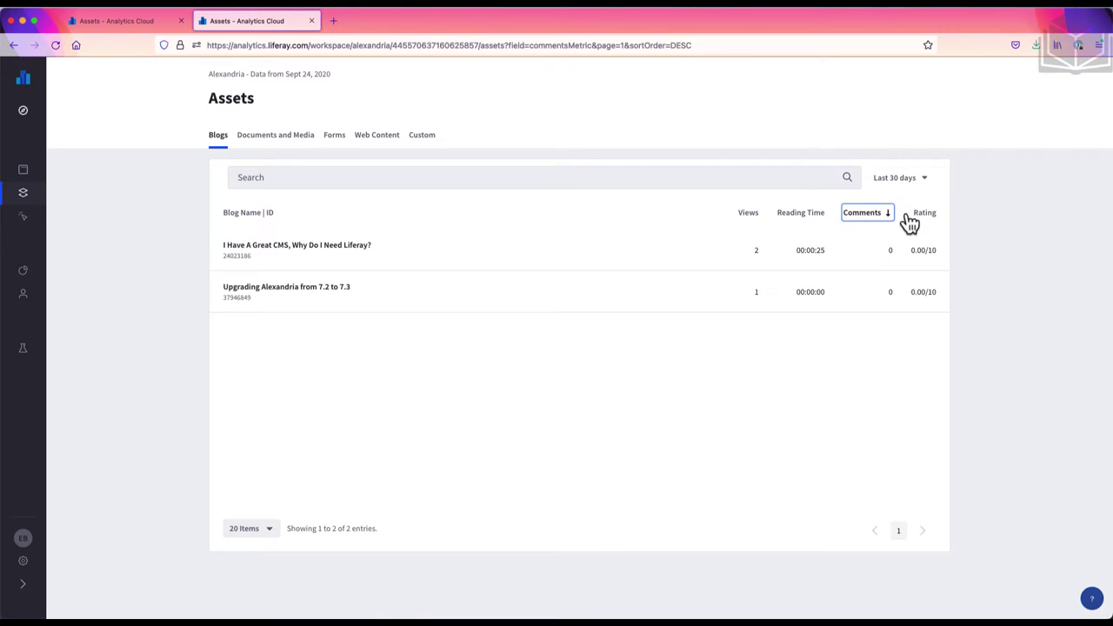
pyautogui.click(918, 217)
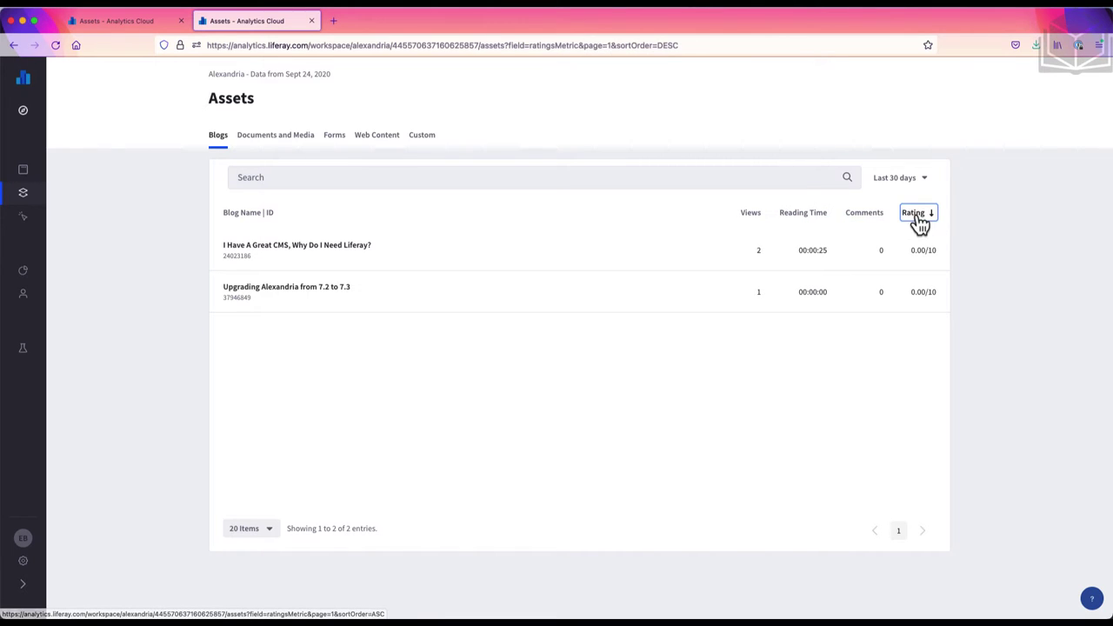
pyautogui.click(752, 216)
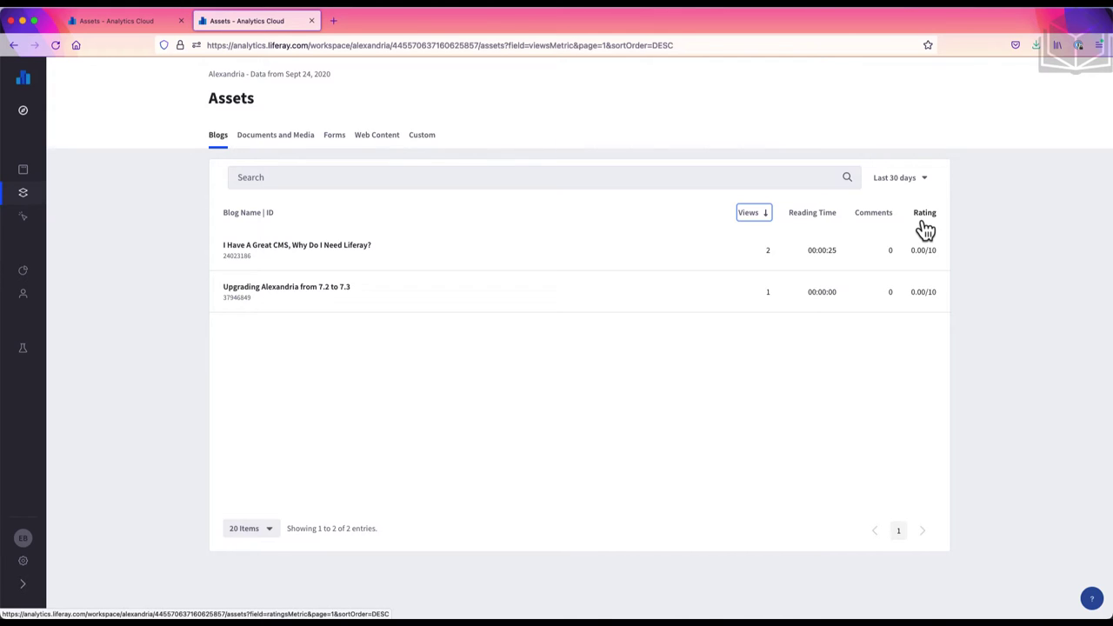
pyautogui.click(917, 184)
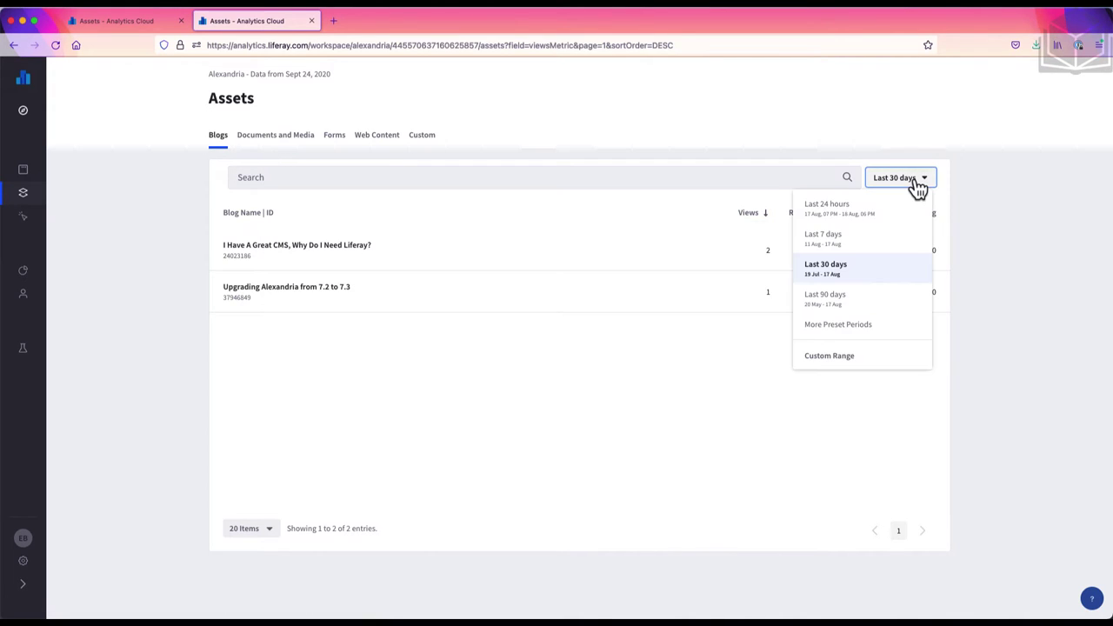
pyautogui.click(882, 324)
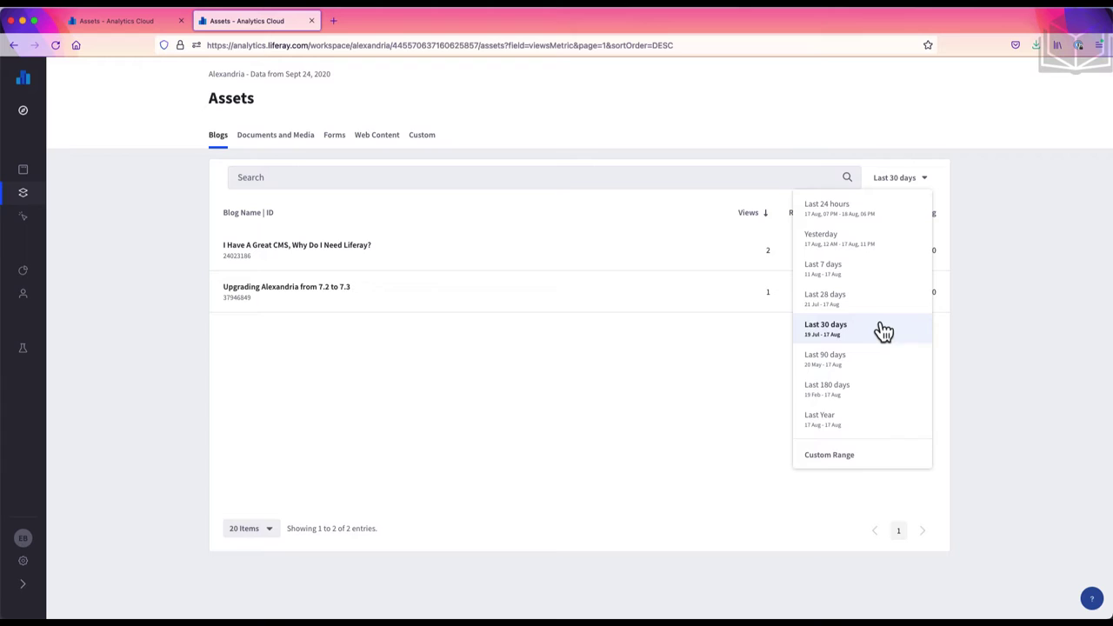
pyautogui.click(881, 461)
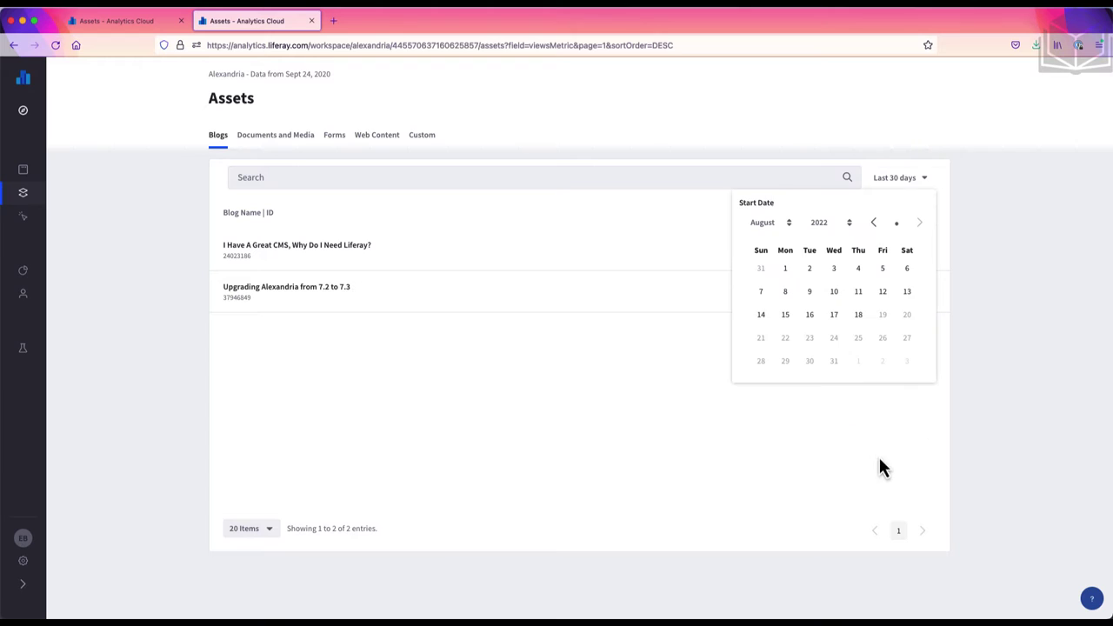
pyautogui.click(893, 403)
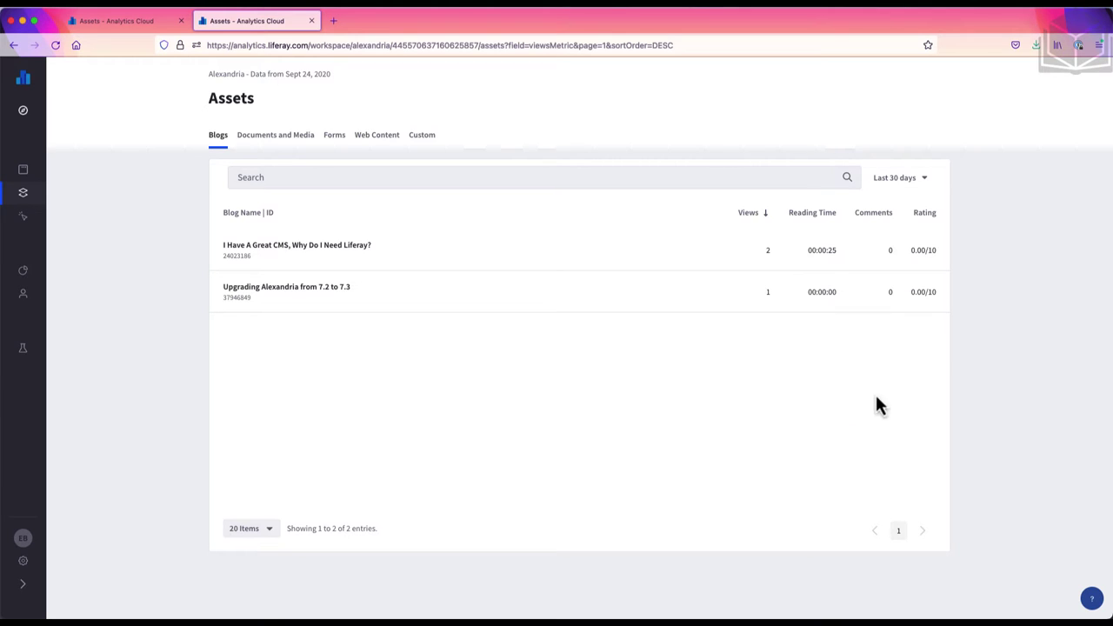
pyautogui.click(473, 185)
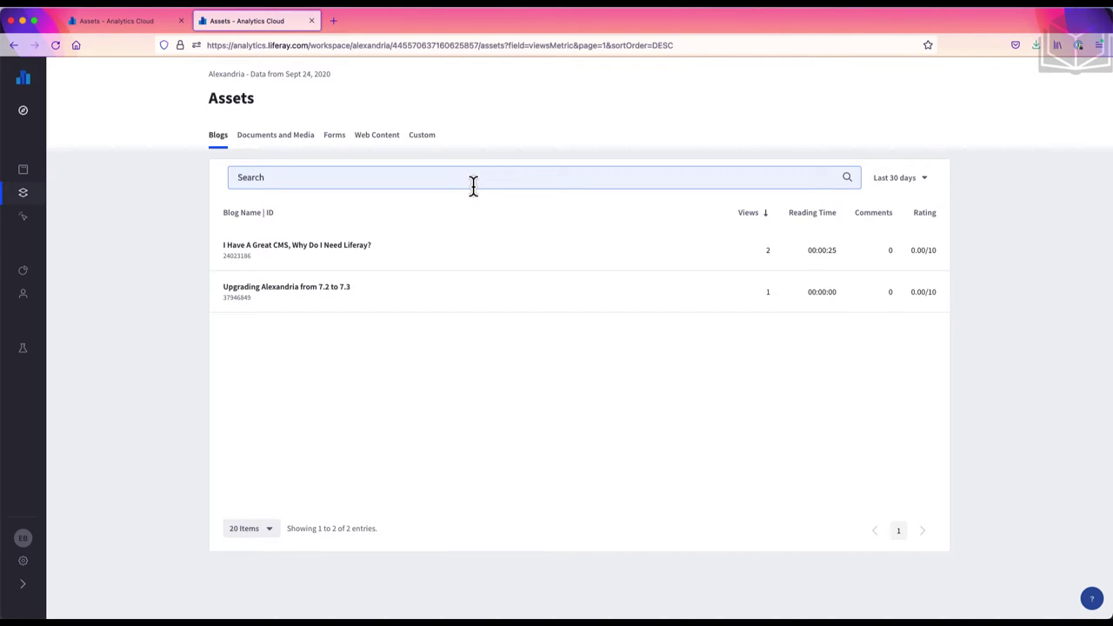
# Open the 'I Have A Great CMS, Why Do I Need Liferay?' blog overview and scroll through its panels
pyautogui.click(340, 247)
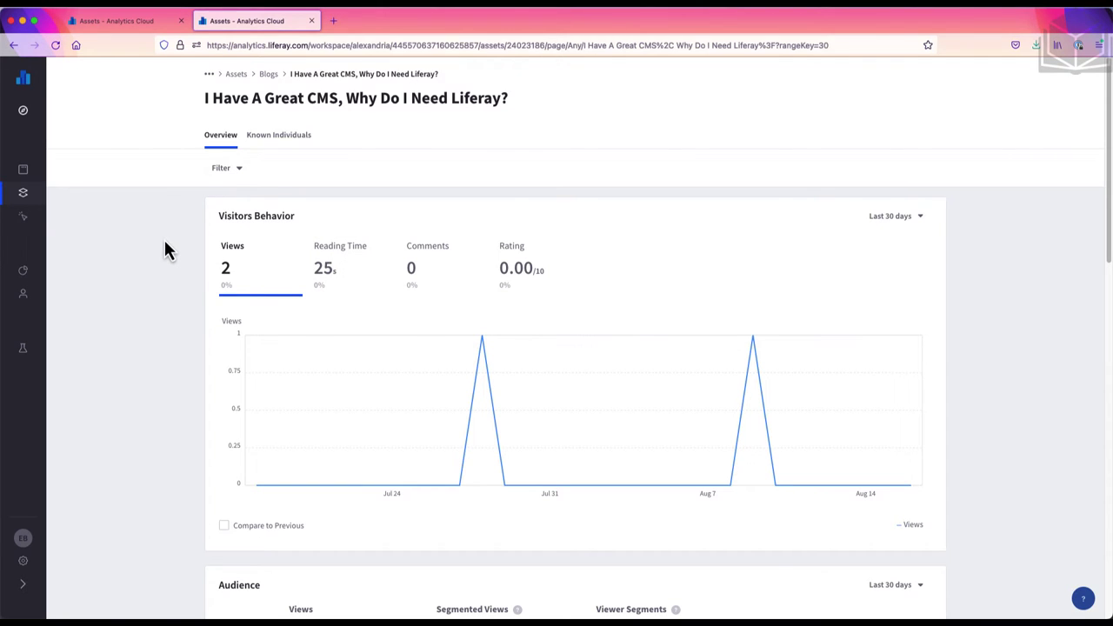
pyautogui.scroll(-6, 165, 242)
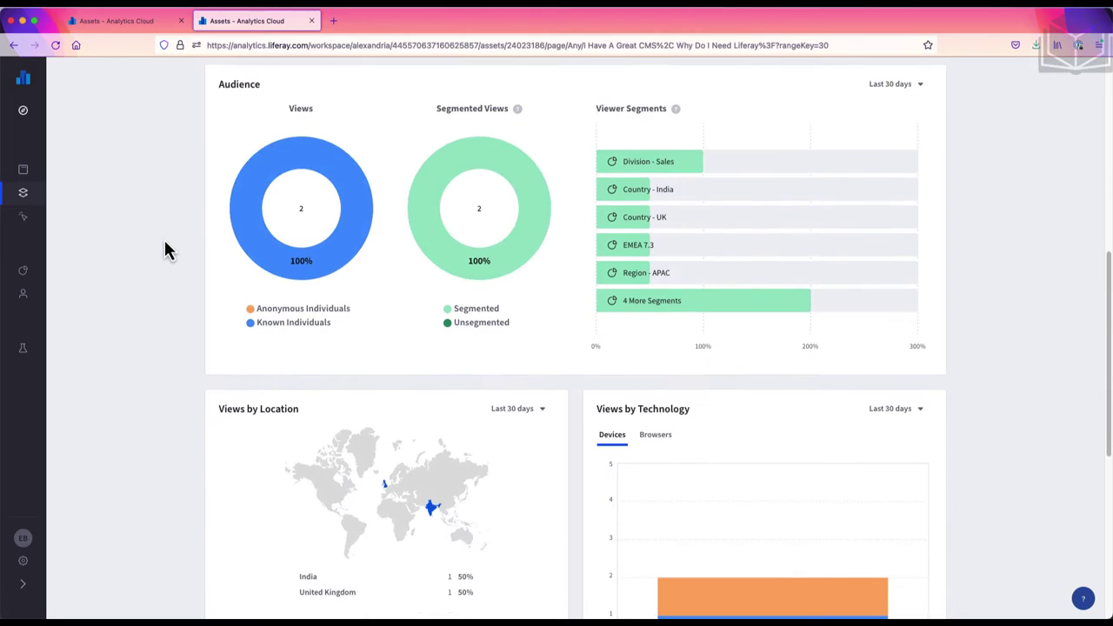
pyautogui.scroll(-2, 167, 250)
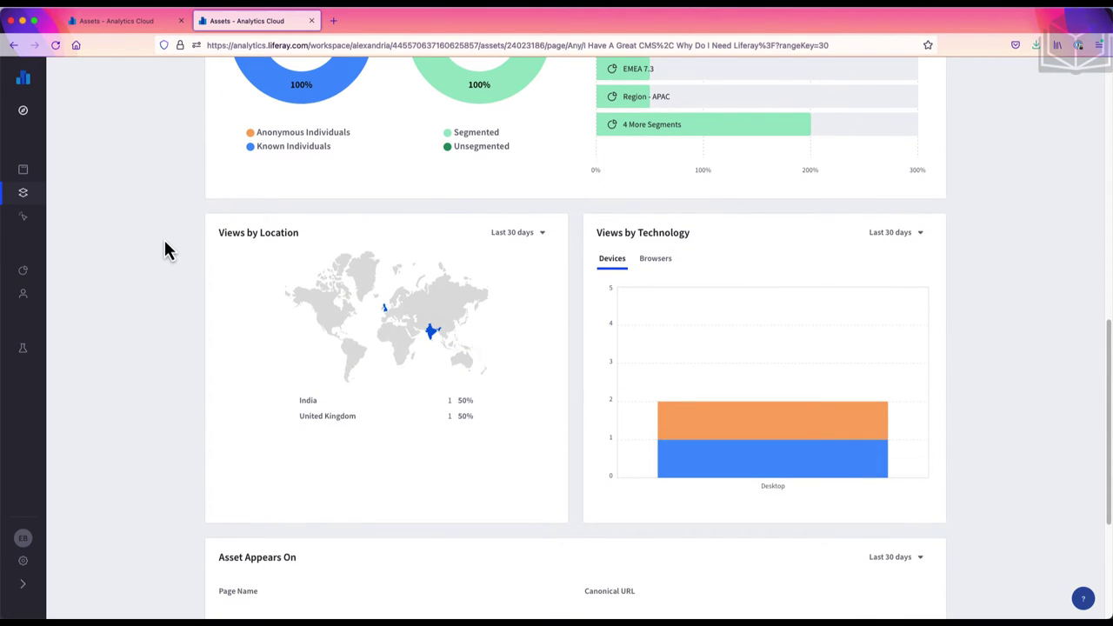
pyautogui.scroll(-3, 167, 250)
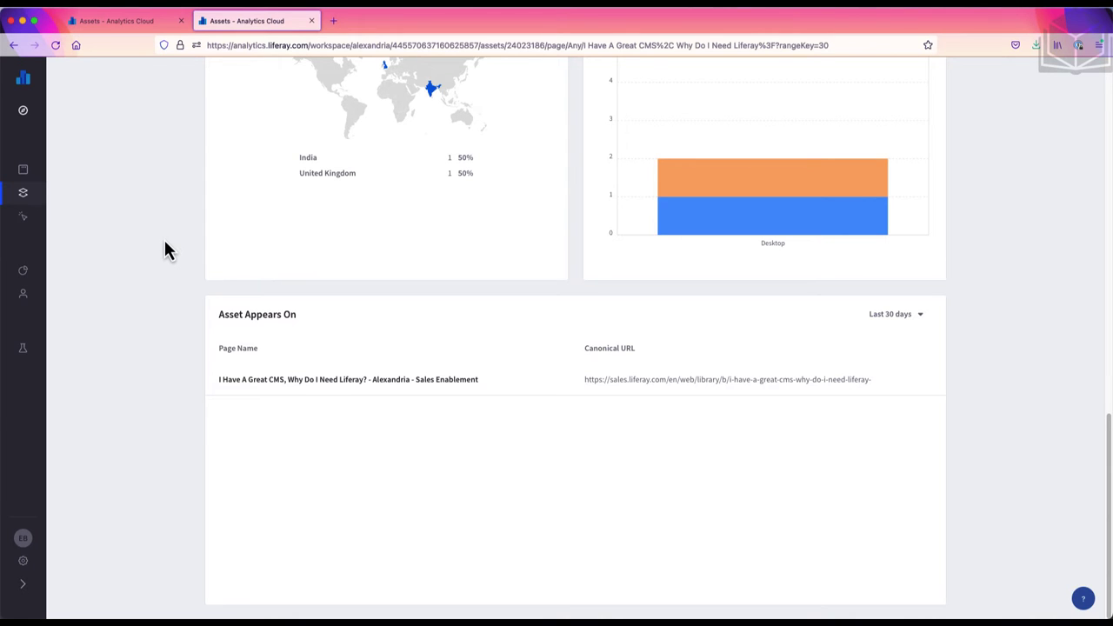
pyautogui.scroll(10, 168, 251)
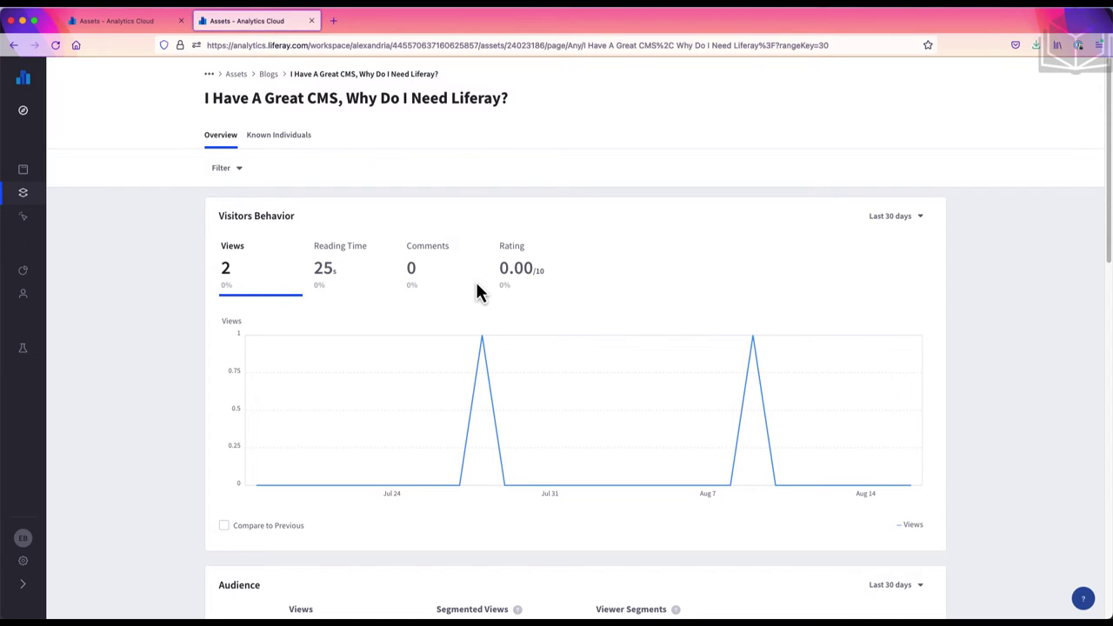
# Compare the blog's views against the previous period and break them down by browser
pyautogui.click(918, 219)
pyautogui.click(358, 545)
pyautogui.click(270, 527)
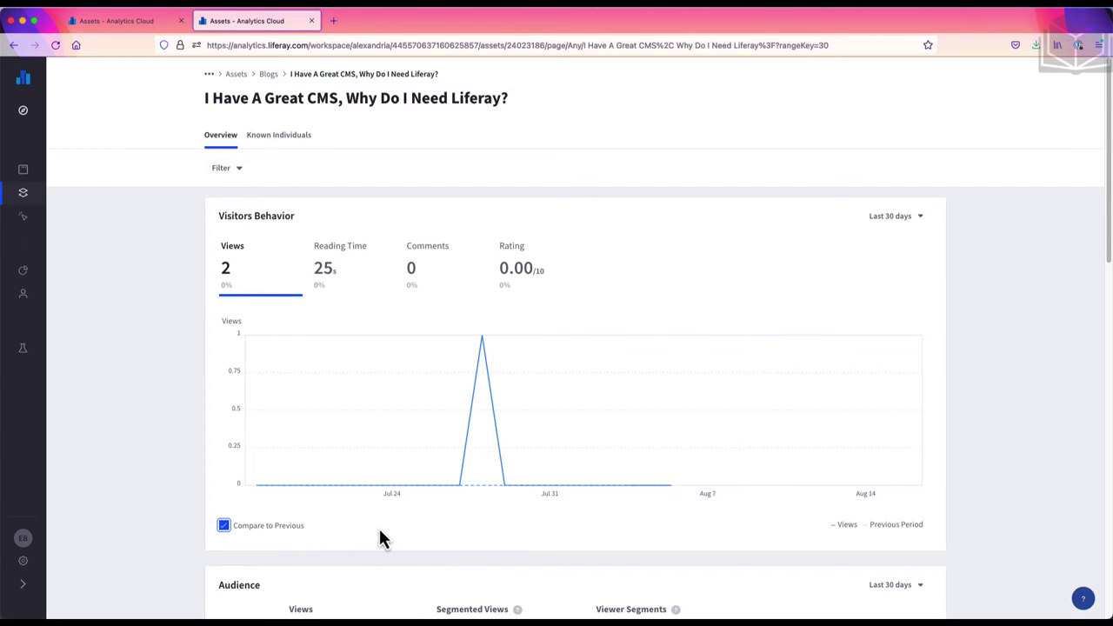
pyautogui.scroll(-5, 383, 532)
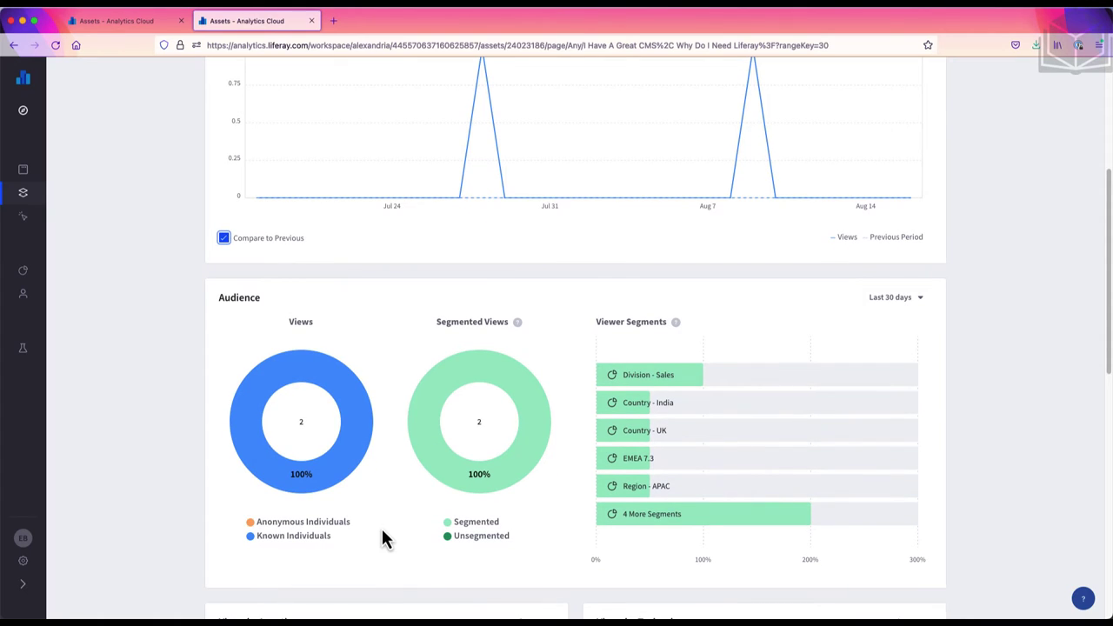
pyautogui.scroll(-1, 382, 538)
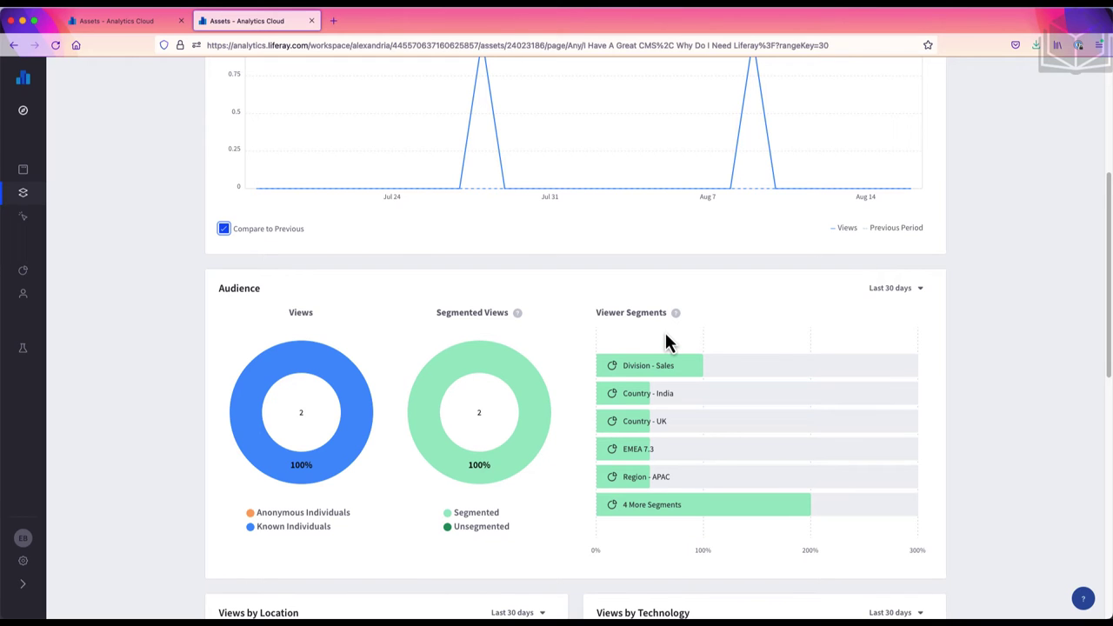
pyautogui.scroll(-5, 156, 426)
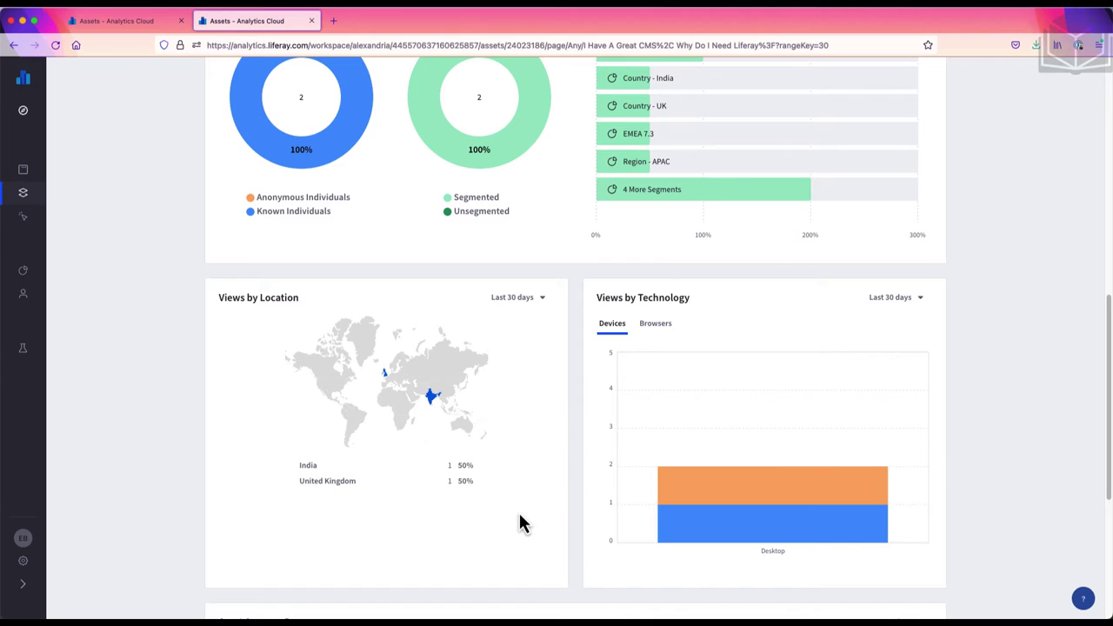
pyautogui.click(657, 327)
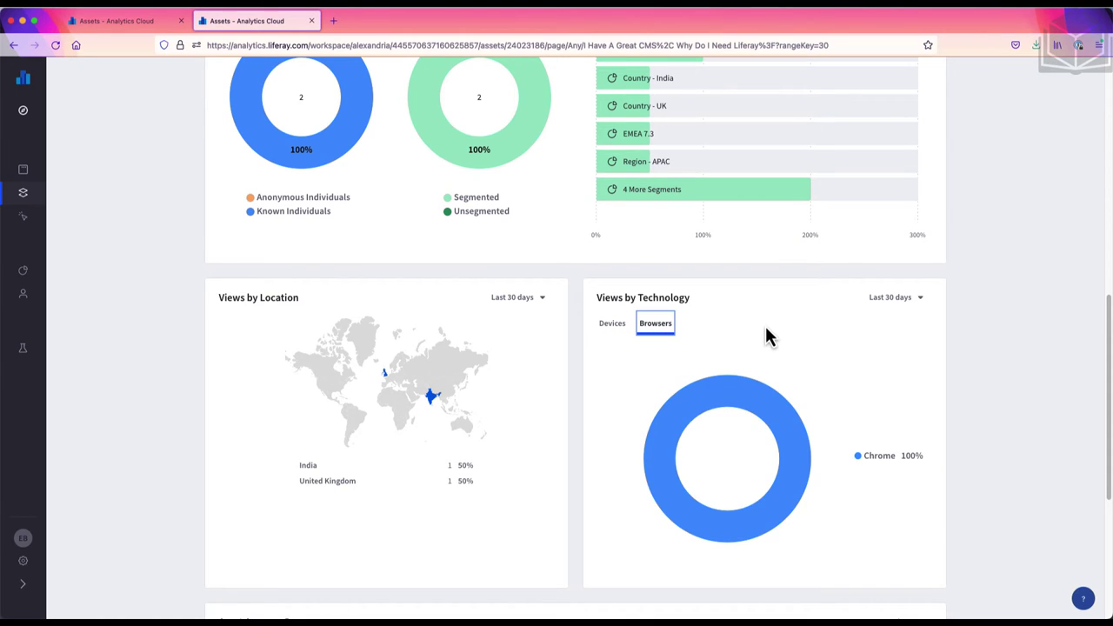
pyautogui.scroll(-5, 766, 335)
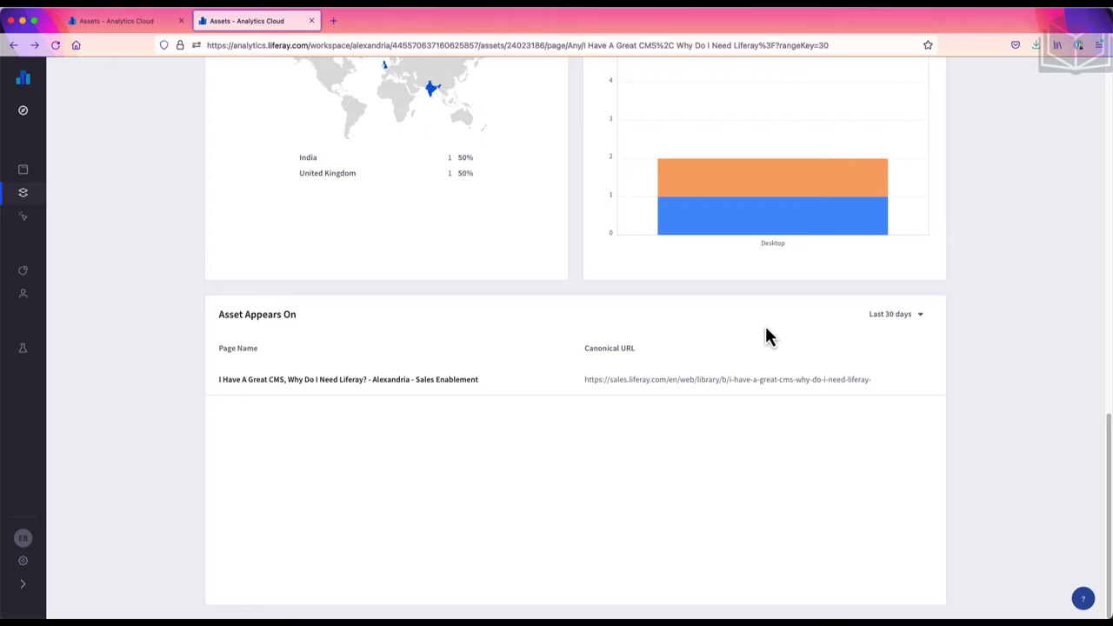
# Open analytics for the Alexandria - Sales Enablement page displaying the blog, then return to the post
pyautogui.click(280, 386)
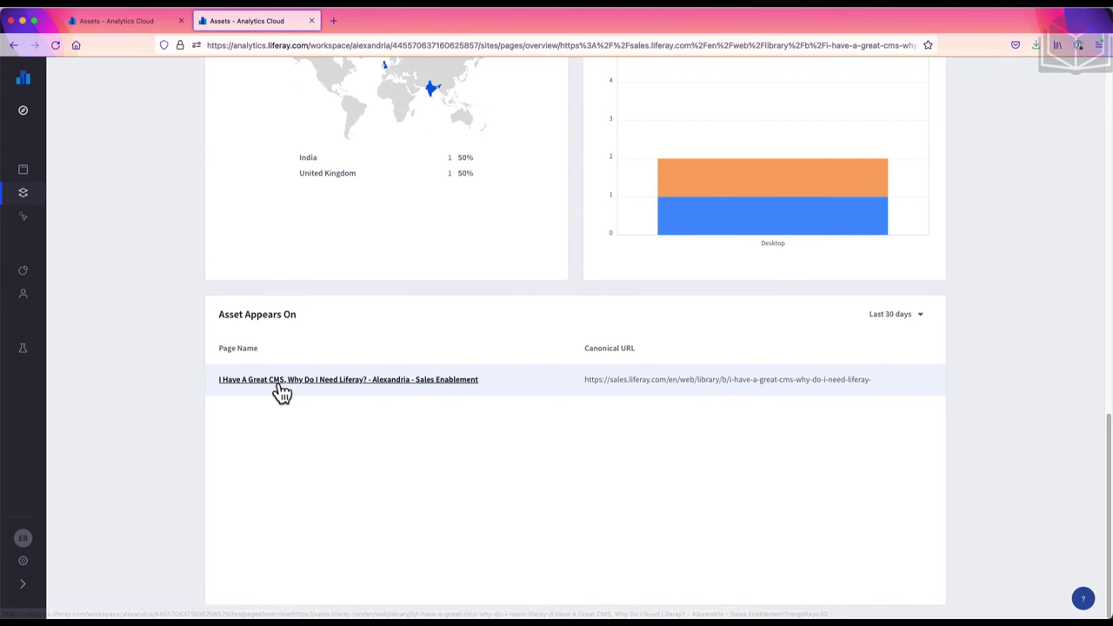
pyautogui.scroll(10, 169, 383)
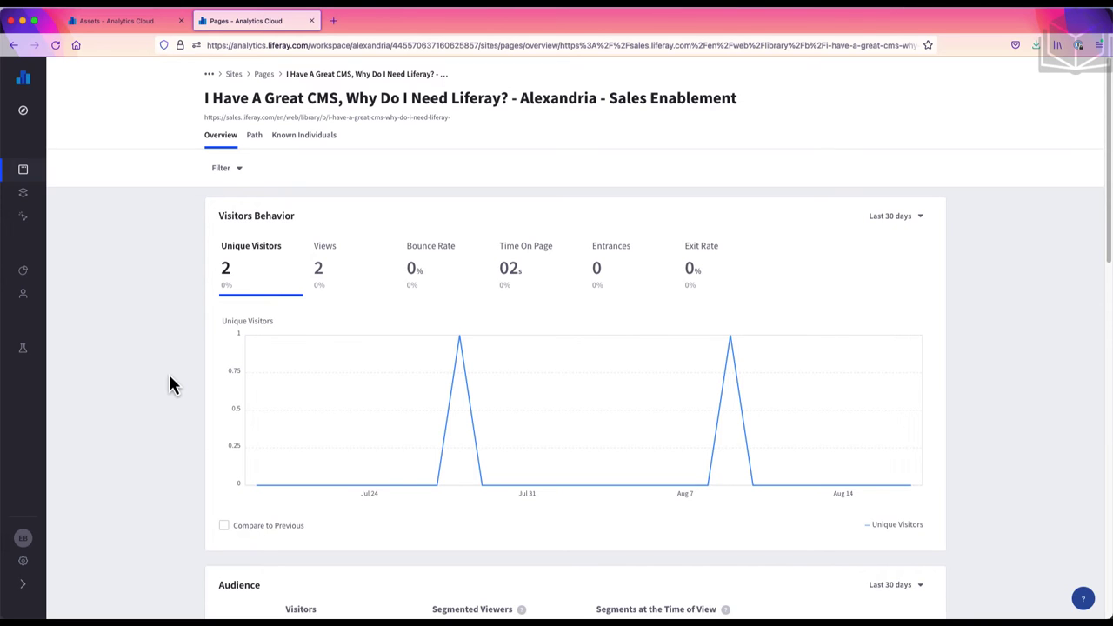
pyautogui.scroll(-10, 169, 383)
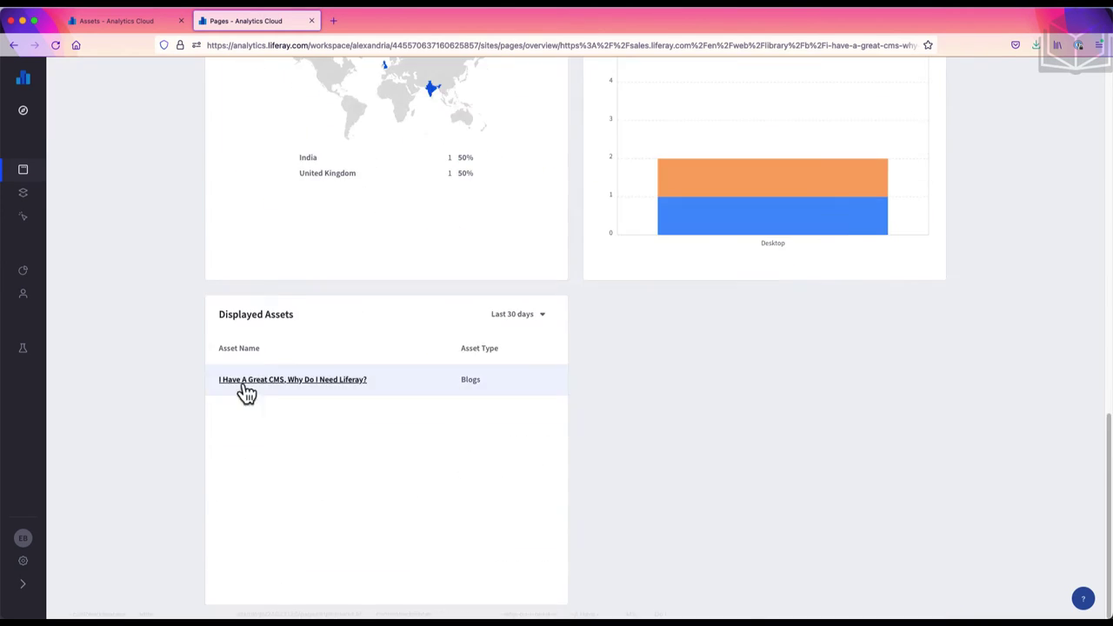
pyautogui.click(241, 386)
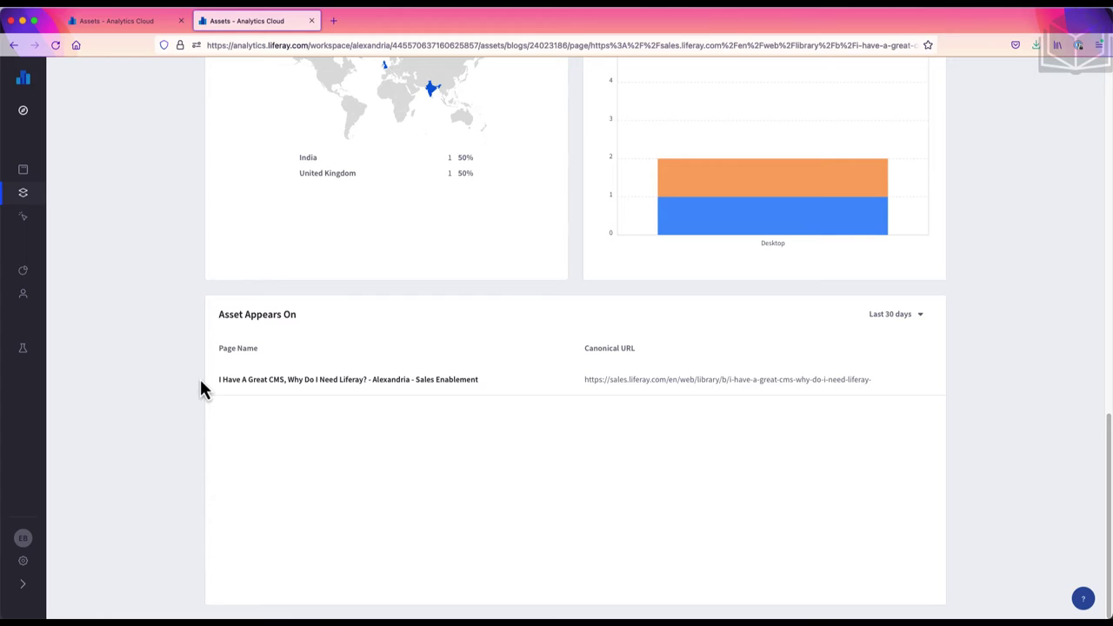
# Return to the other workspace's Assets and list Documents and Media, keeping the Last 30 days period
pyautogui.click(84, 22)
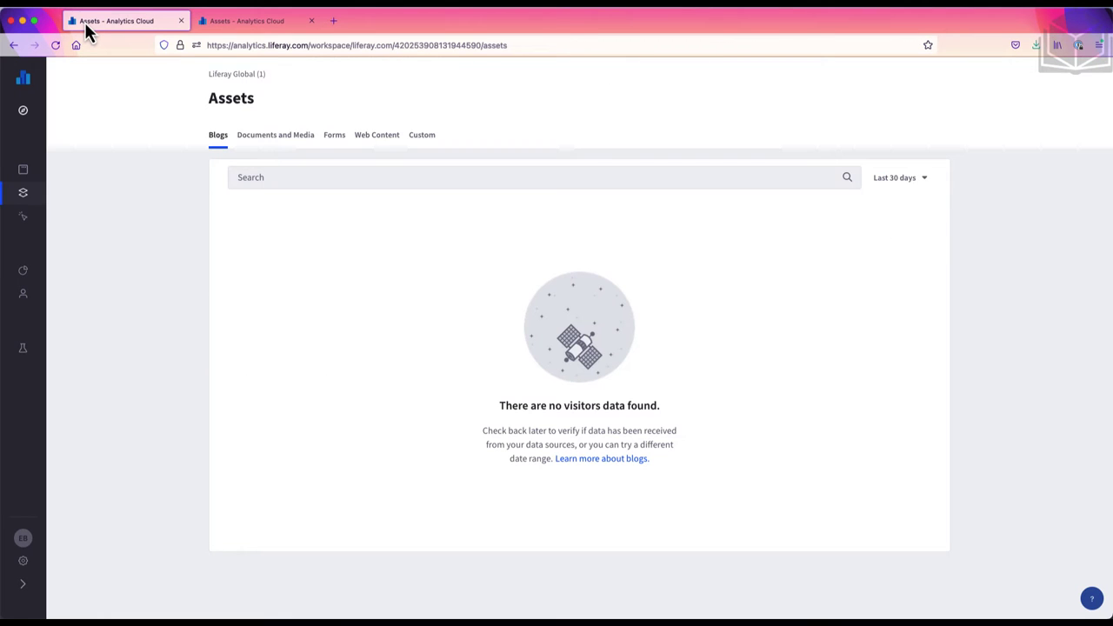
pyautogui.click(289, 151)
pyautogui.click(177, 178)
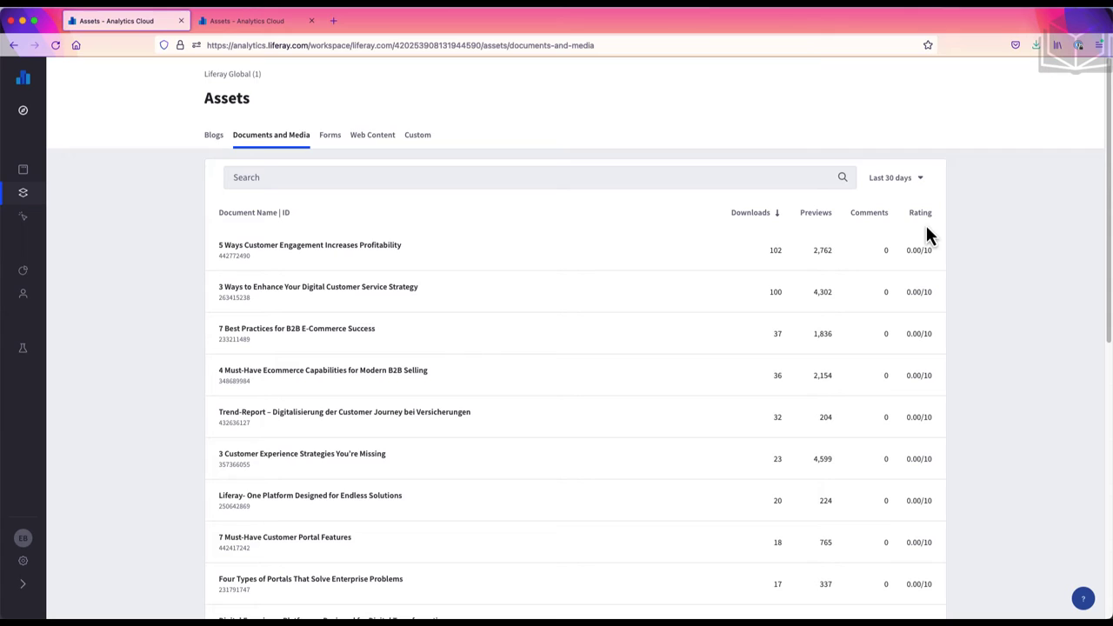
pyautogui.click(918, 178)
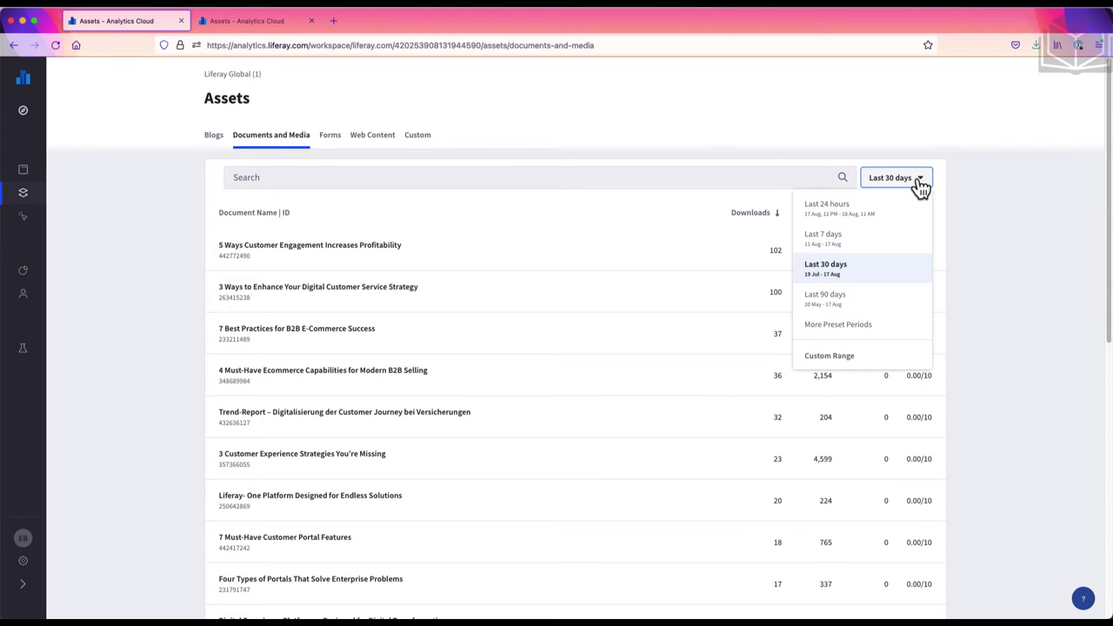
pyautogui.click(914, 183)
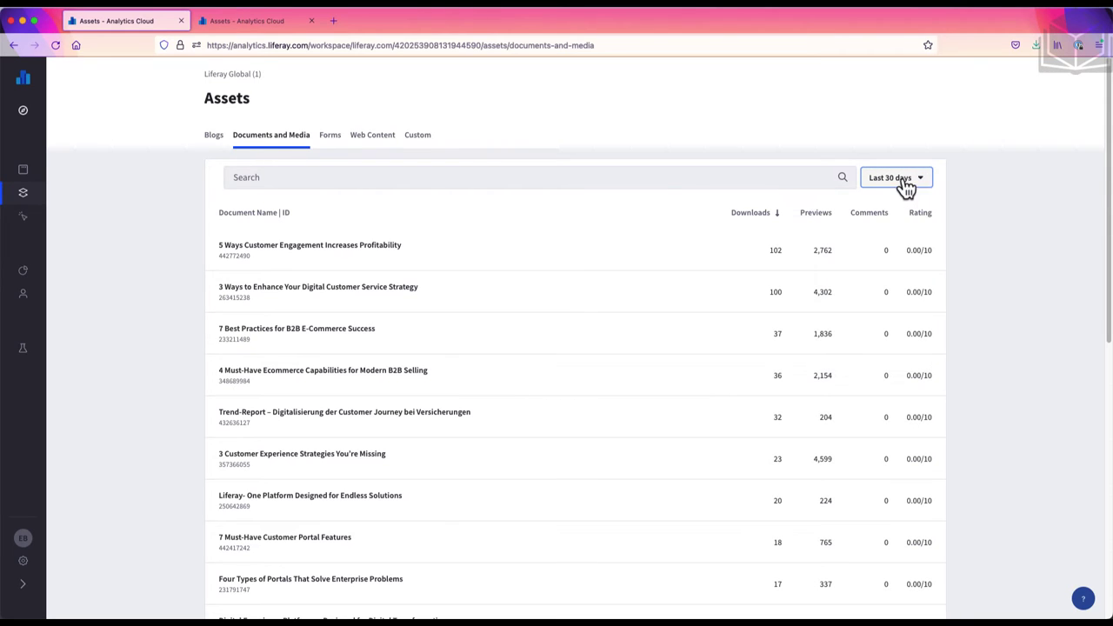
pyautogui.click(670, 178)
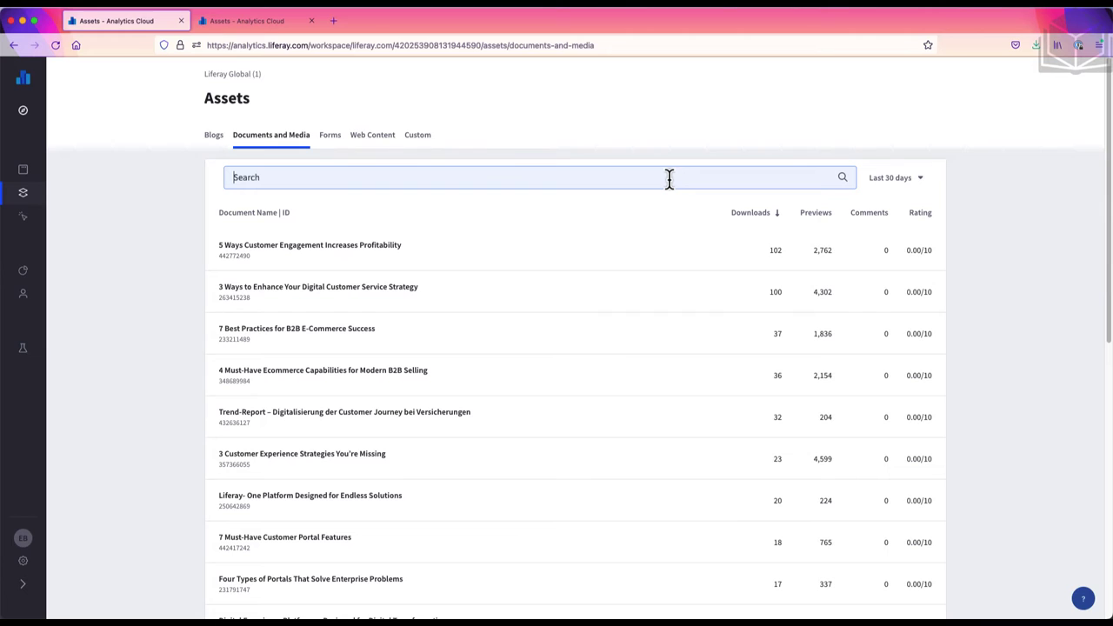
# Open the '5 Ways Customer Engagement Increases Profitability' document overview and scroll through its metrics panels
pyautogui.click(381, 248)
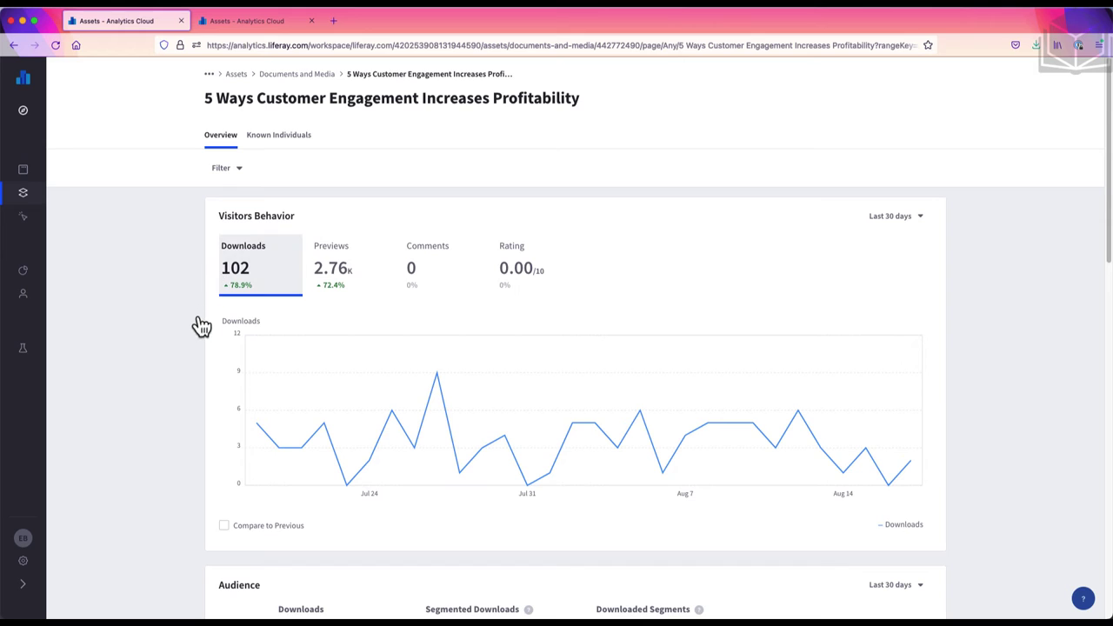
pyautogui.scroll(-1, 194, 339)
pyautogui.scroll(-5, 195, 337)
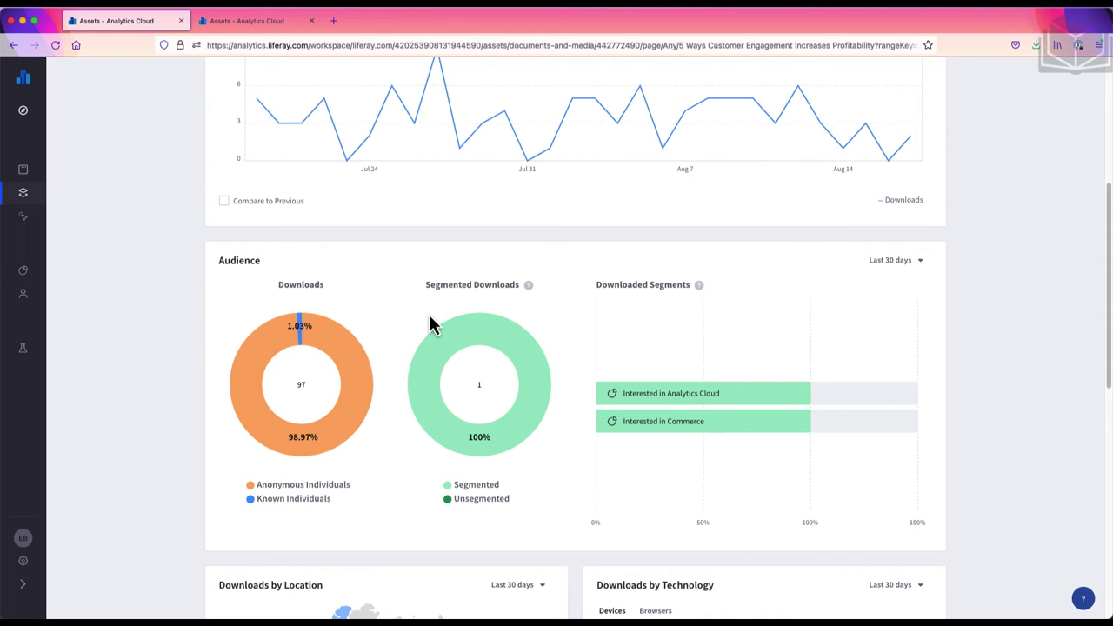
pyautogui.scroll(-5, 261, 357)
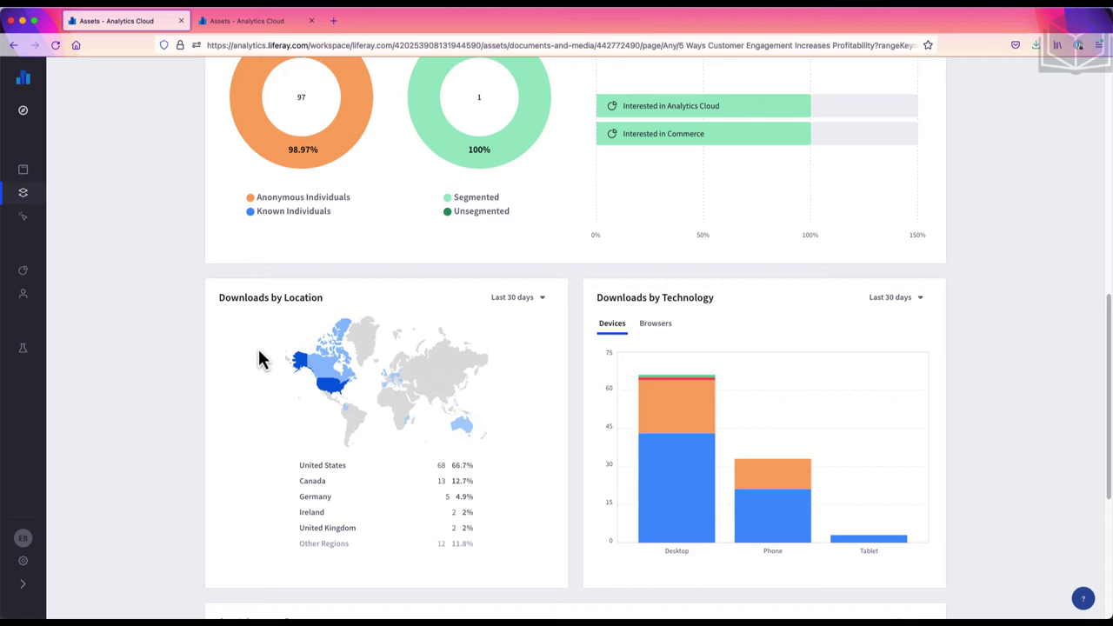
pyautogui.scroll(-1, 270, 369)
pyautogui.scroll(-5, 270, 369)
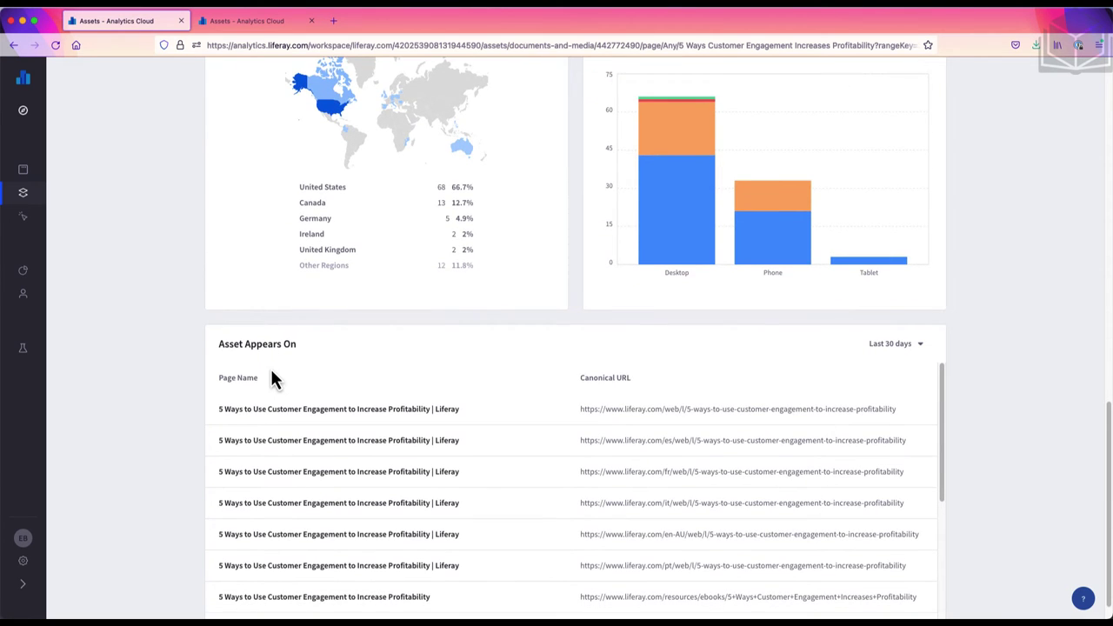
pyautogui.scroll(-1, 209, 352)
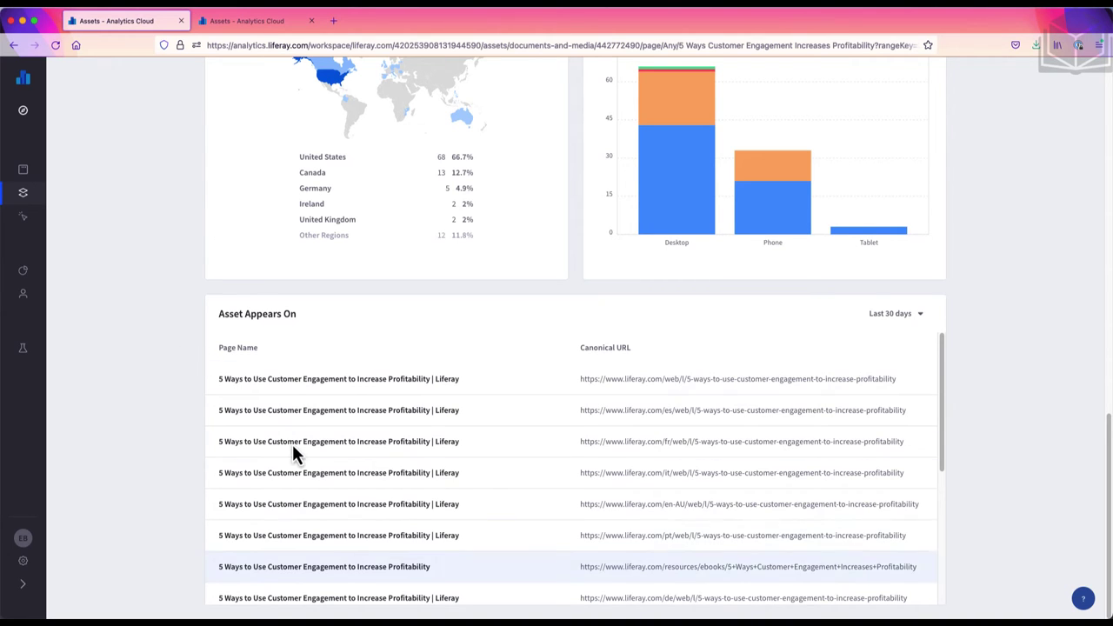
pyautogui.scroll(15, 194, 358)
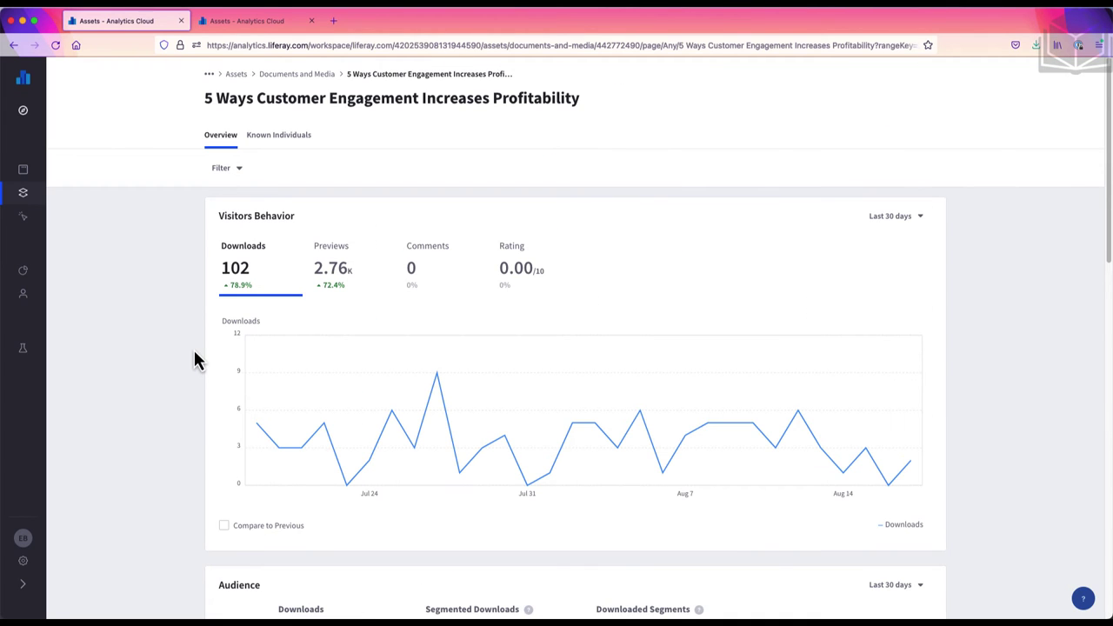
# Go back to the Documents and Media list, then switch to the Forms assets
pyautogui.click(297, 75)
pyautogui.click(330, 139)
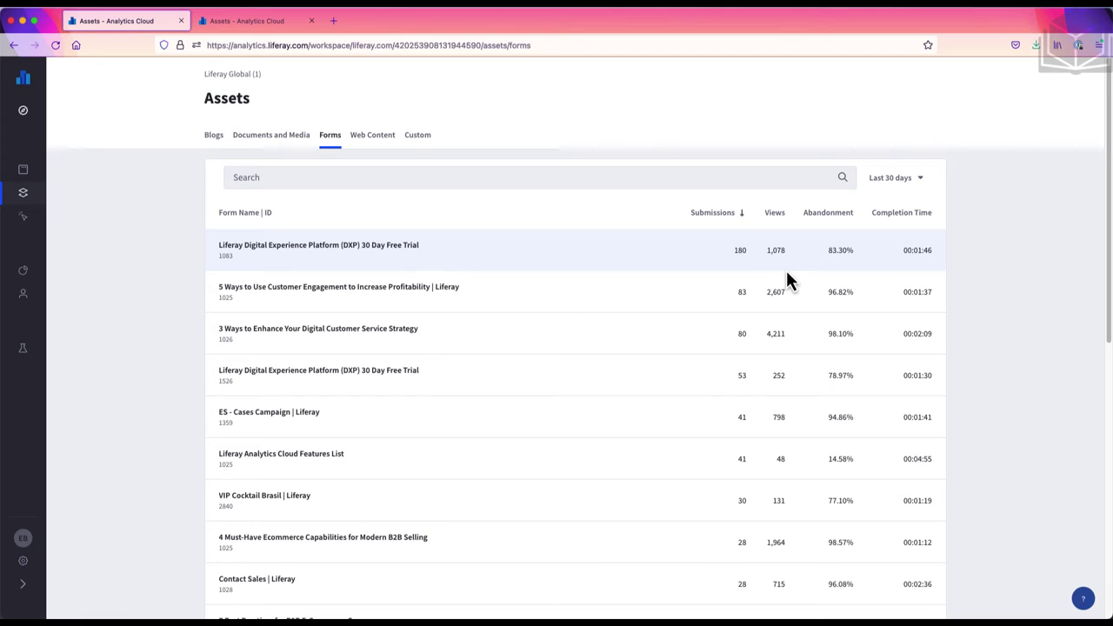
# Open the DXP 30 Day Free Trial form overview and chart its views, abandonment and completion time
pyautogui.click(385, 247)
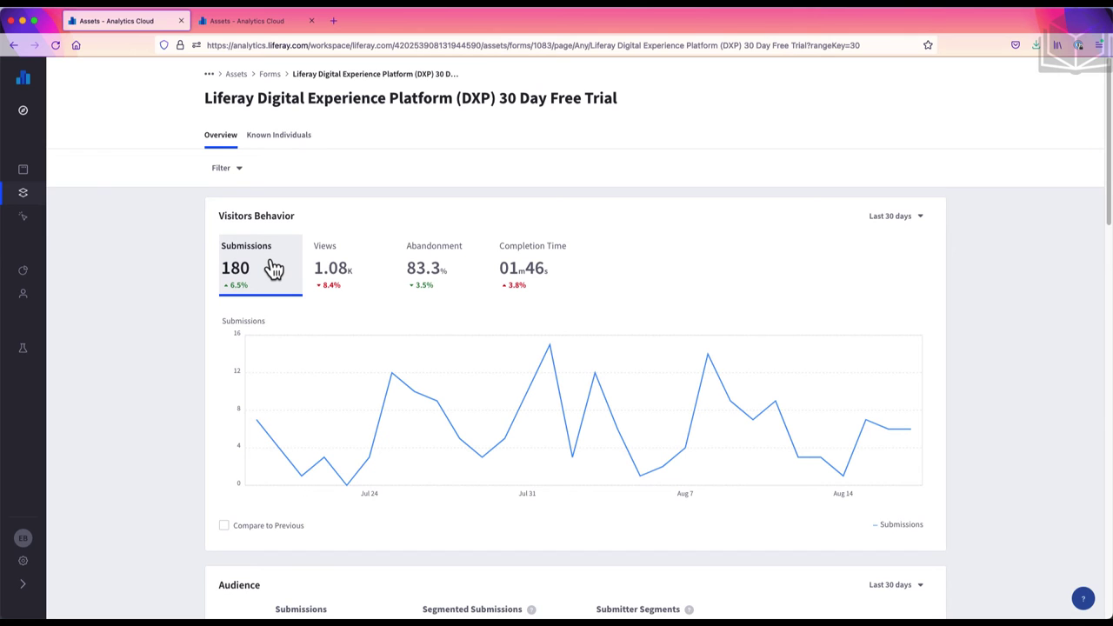
pyautogui.click(328, 292)
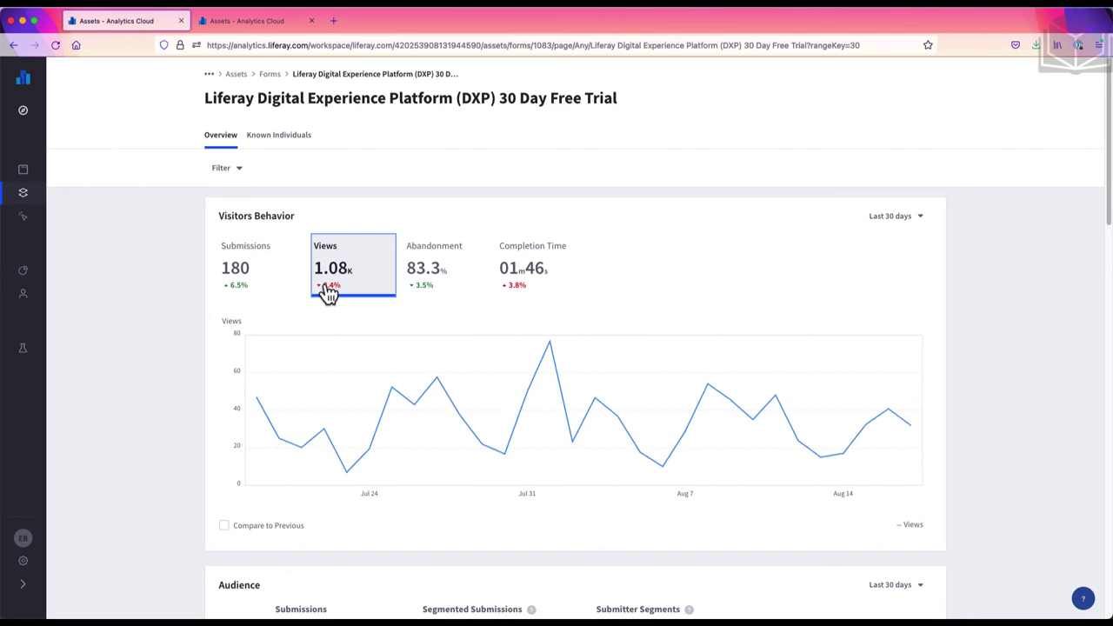
pyautogui.click(441, 294)
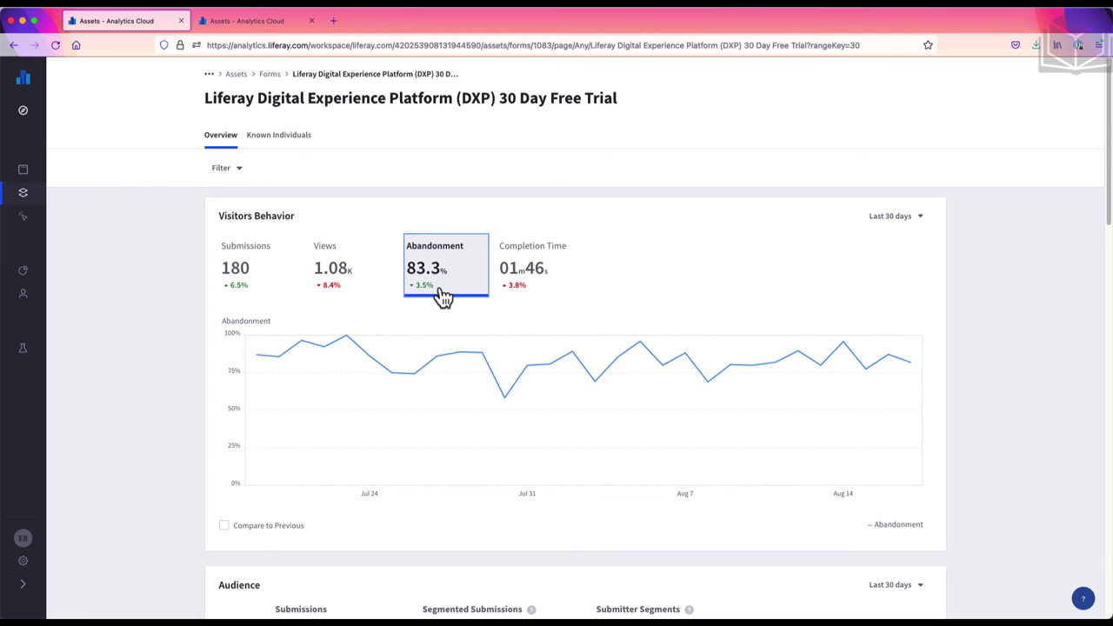
pyautogui.click(518, 294)
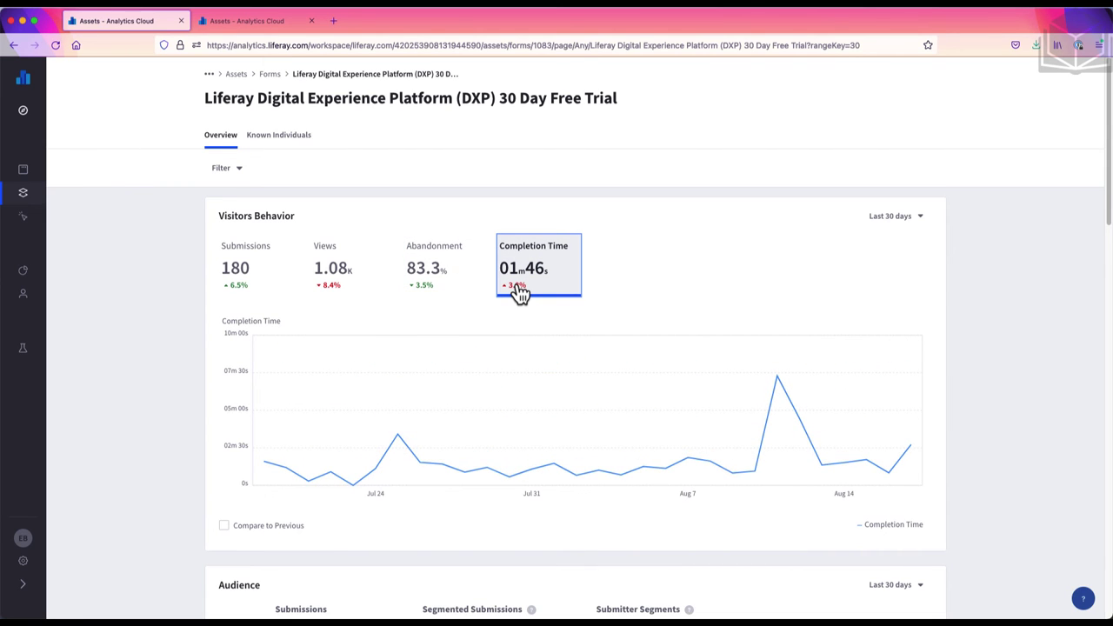
# Switch Submissions by Technology to browsers, with Chrome leading at 74.4% and 134 submissions
pyautogui.scroll(-4, 217, 417)
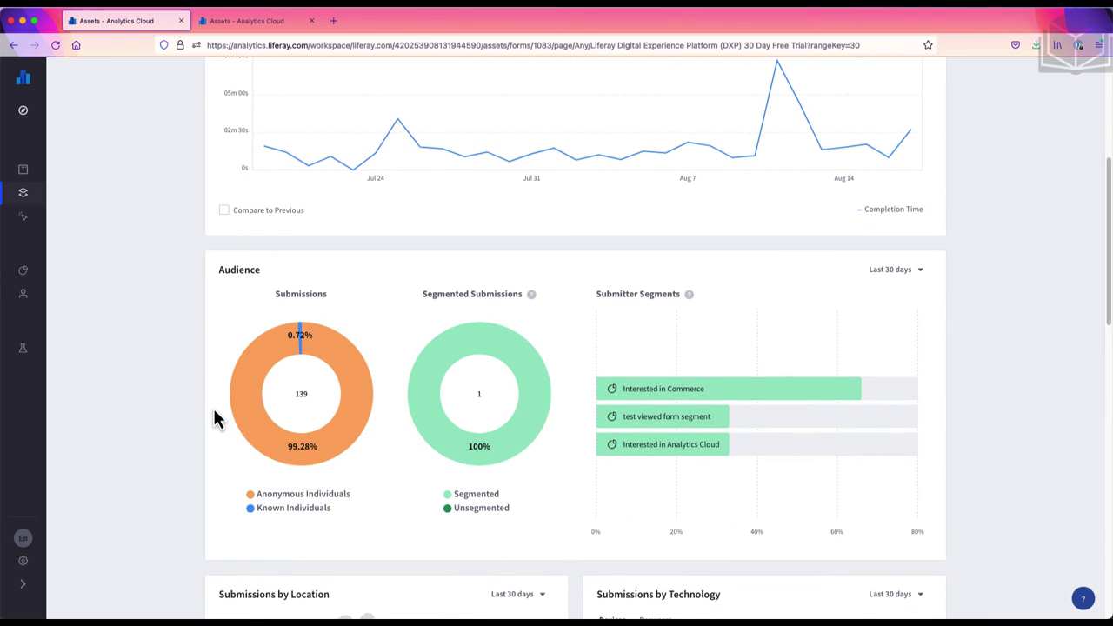
pyautogui.moveTo(286, 427)
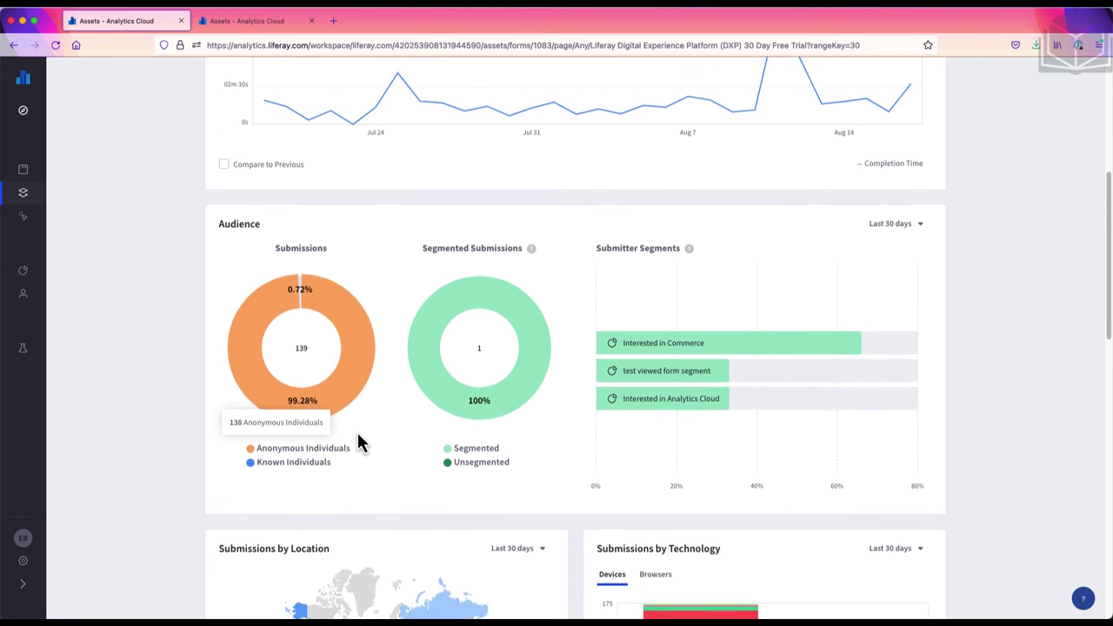
pyautogui.scroll(-4, 167, 418)
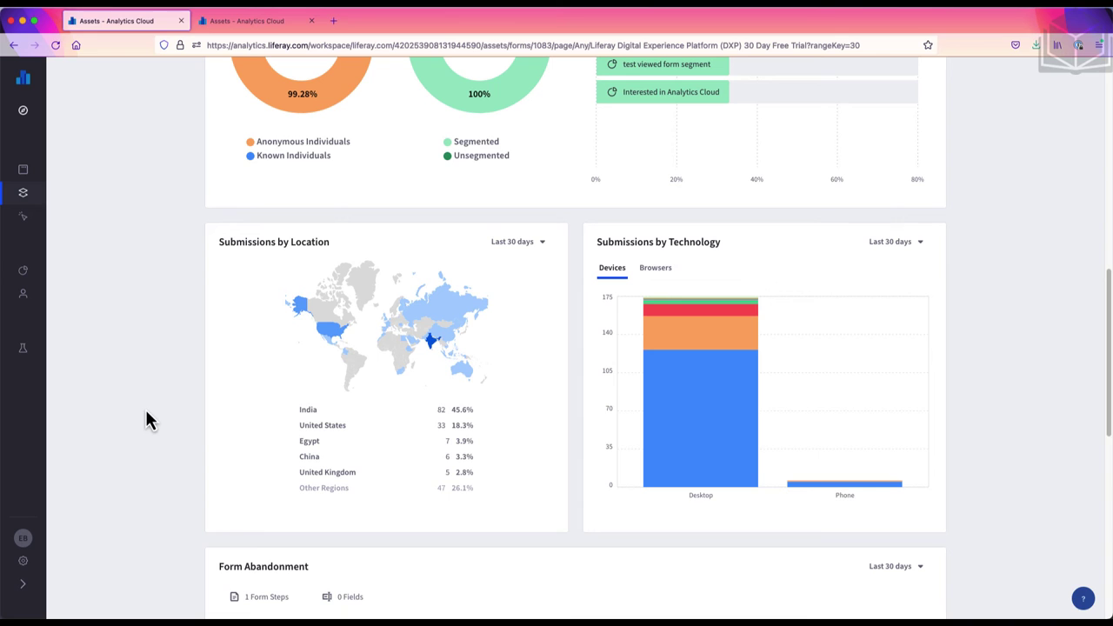
pyautogui.moveTo(433, 352)
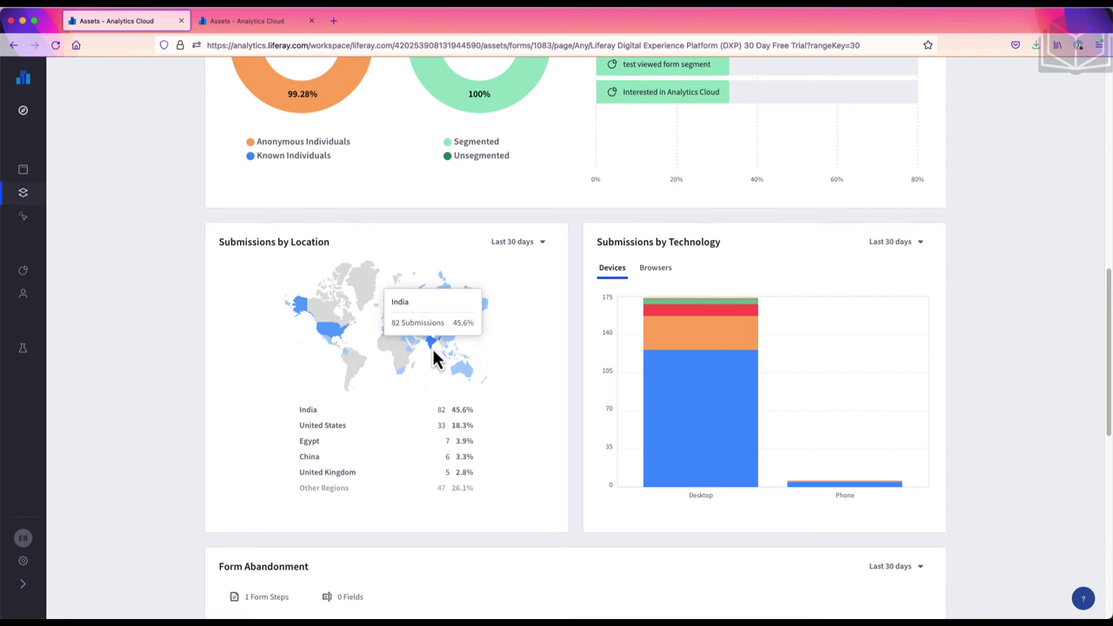
pyautogui.click(658, 270)
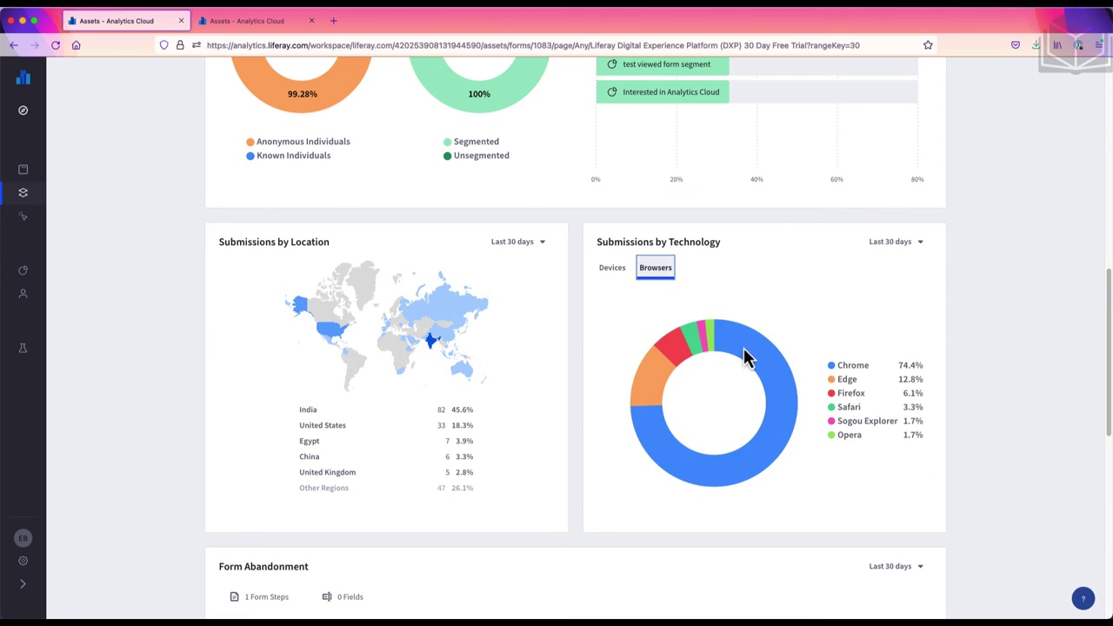
pyautogui.moveTo(790, 399)
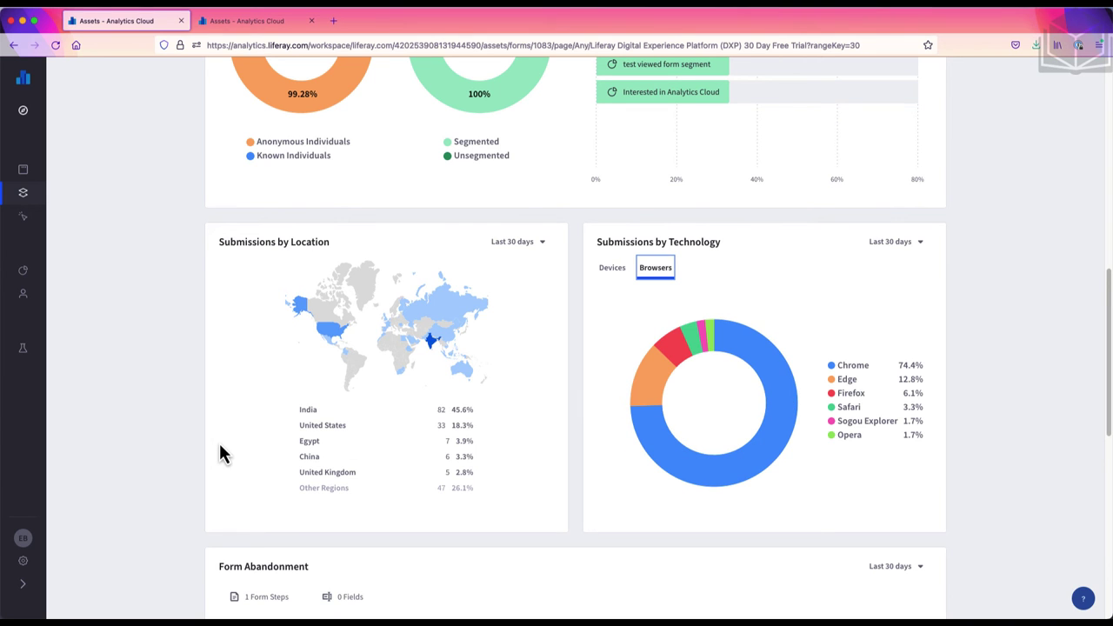
pyautogui.scroll(-5, 220, 449)
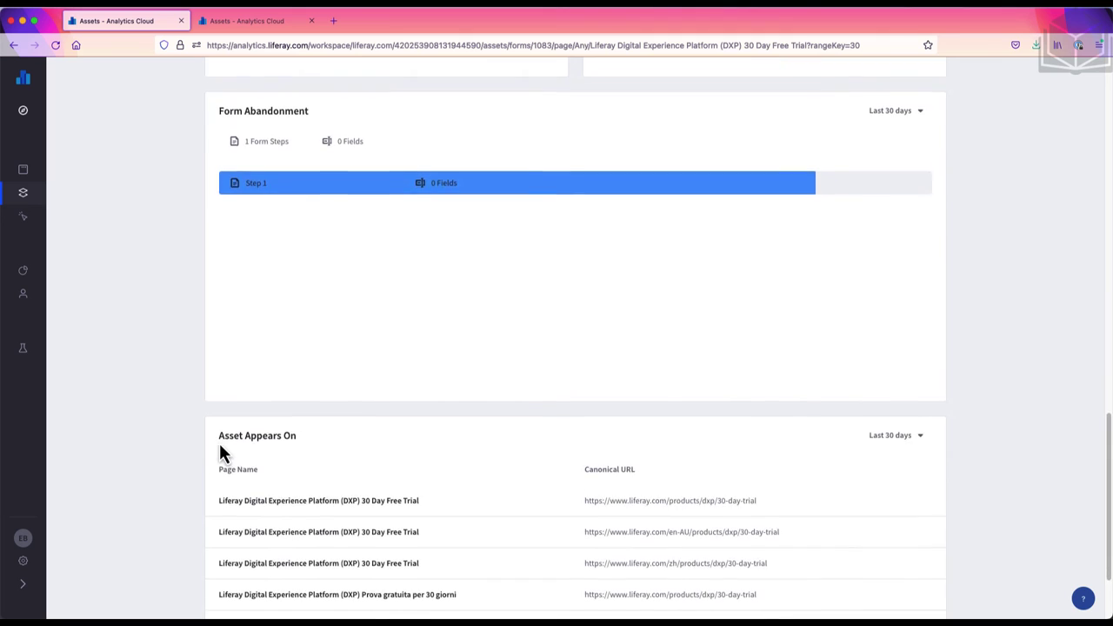
# Set the Form Abandonment period to Last 90 days
pyautogui.scroll(-2, 222, 452)
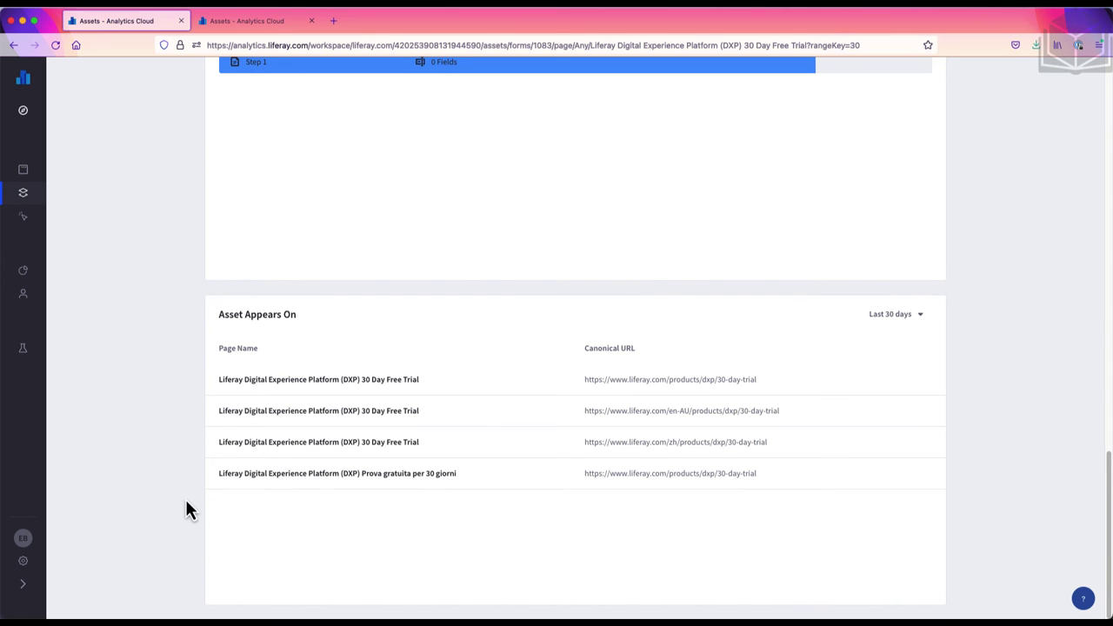
pyautogui.scroll(5, 187, 509)
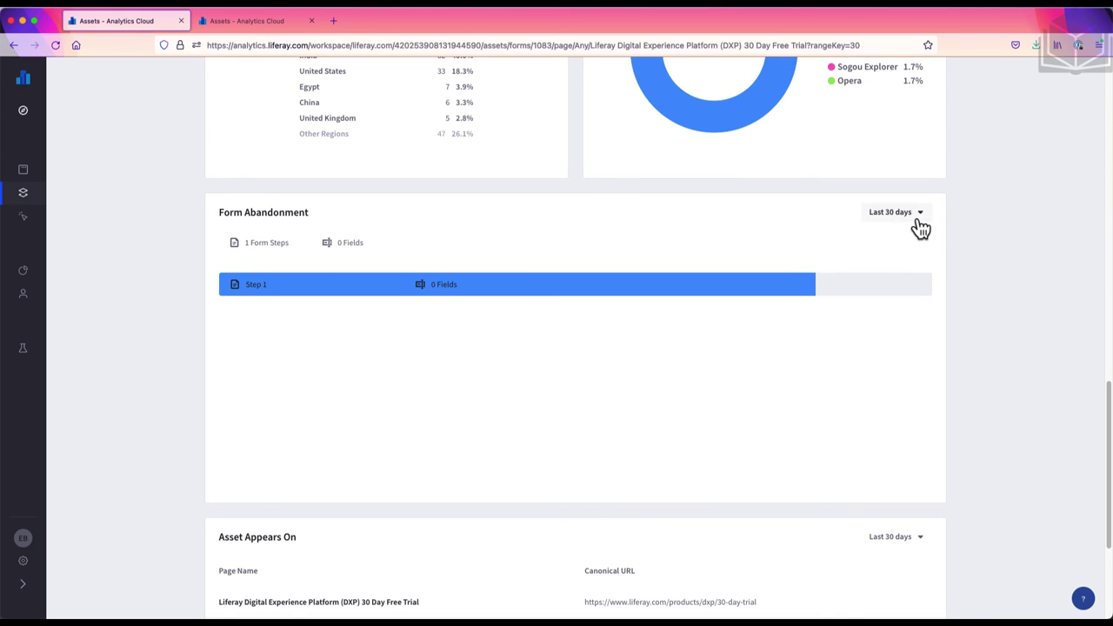
pyautogui.click(919, 217)
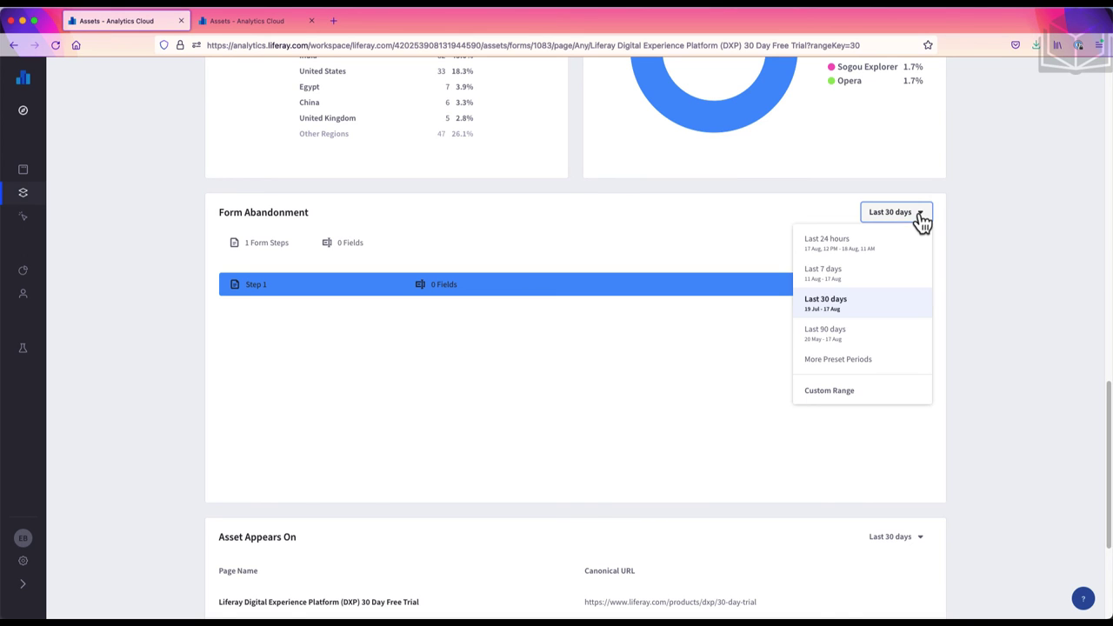
pyautogui.click(907, 344)
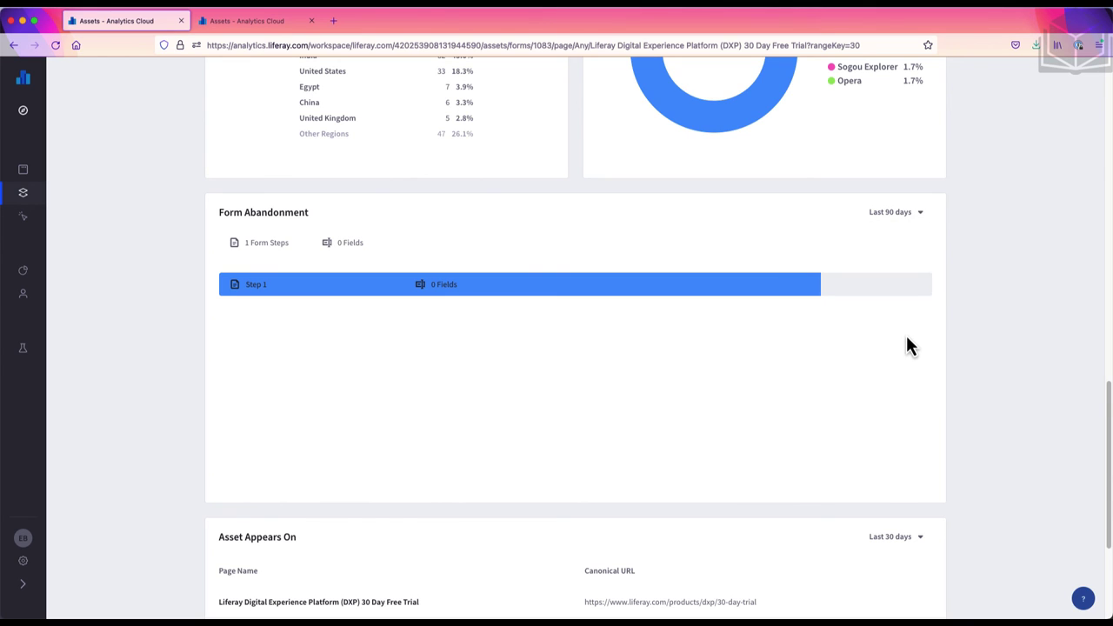
pyautogui.scroll(15, 907, 345)
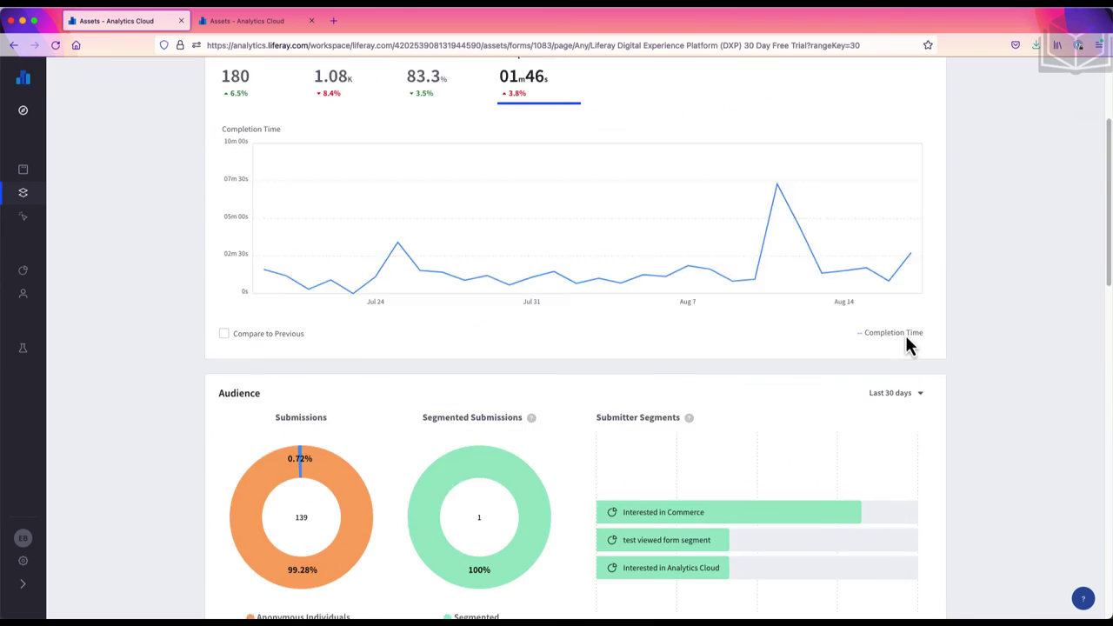
# Return to the Forms list, switch to Web Content and open Social Icons - Default
pyautogui.click(345, 139)
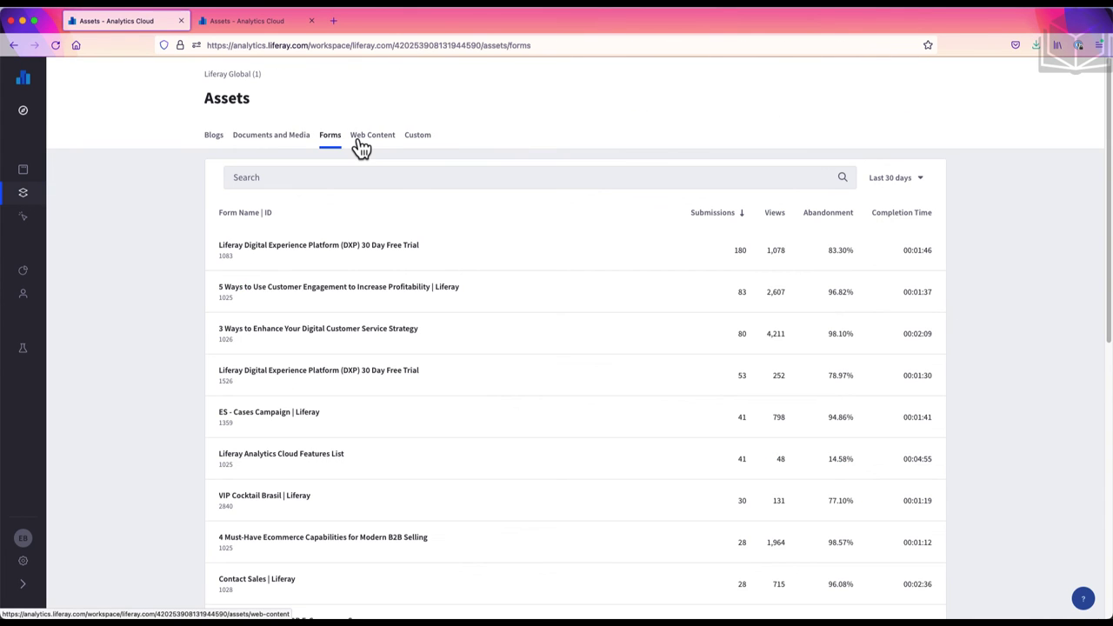
pyautogui.click(361, 147)
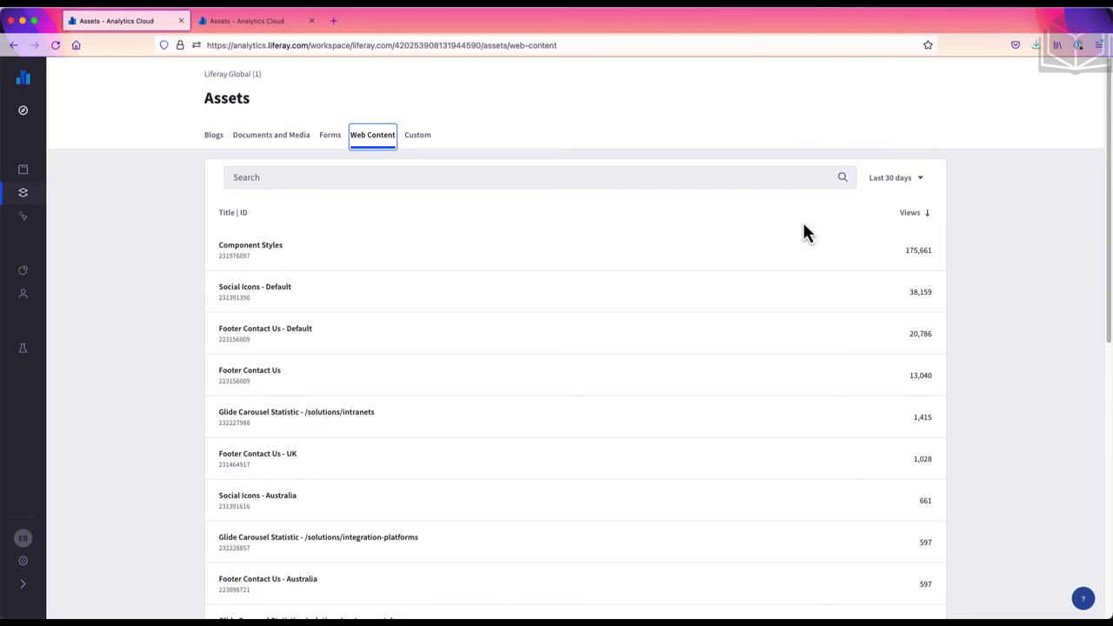
pyautogui.click(282, 294)
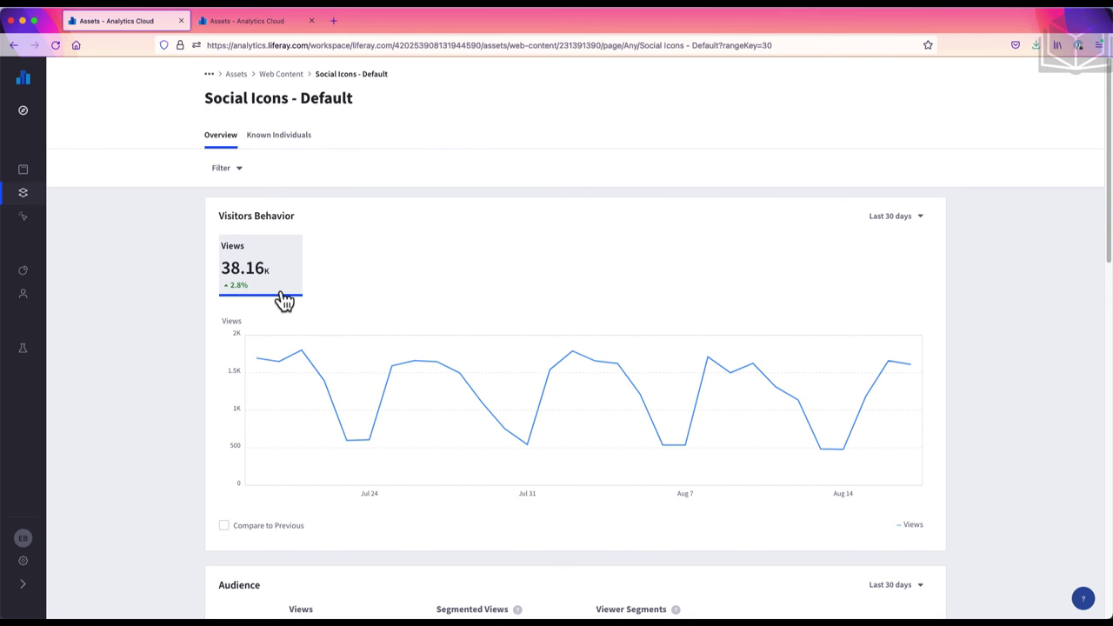
pyautogui.scroll(-10, 166, 363)
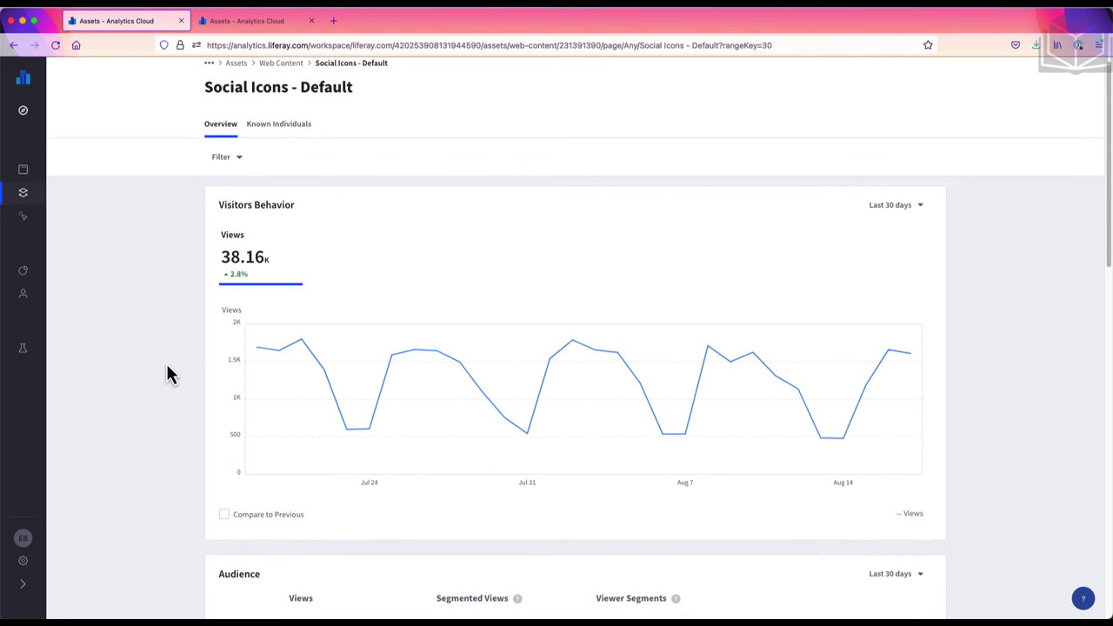
pyautogui.scroll(-5, 166, 363)
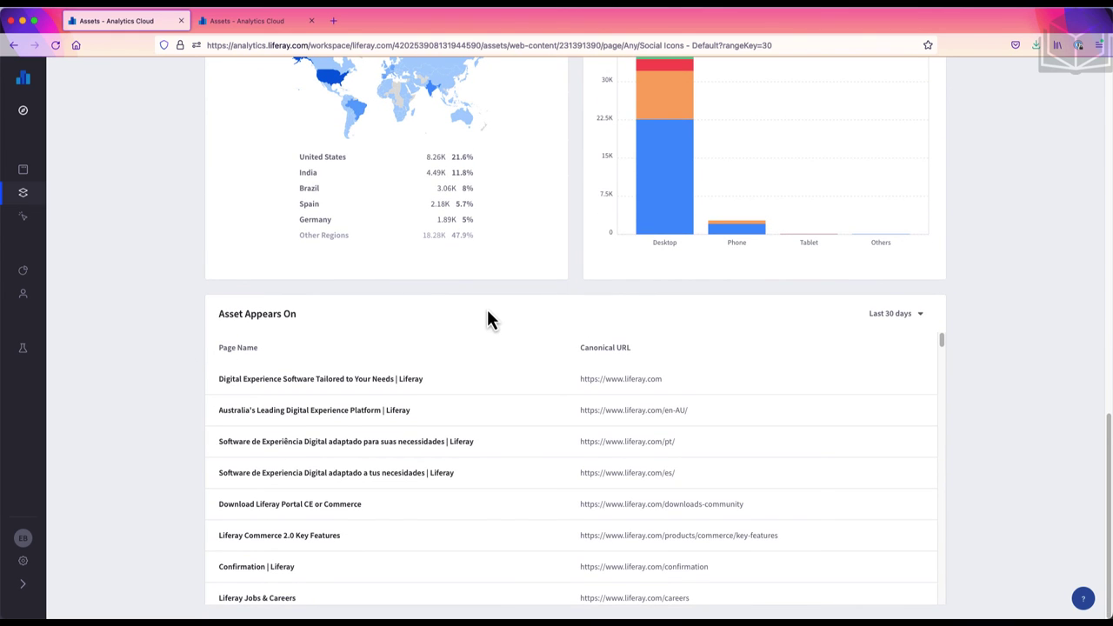
pyautogui.scroll(15, 487, 313)
pyautogui.scroll(3, 487, 309)
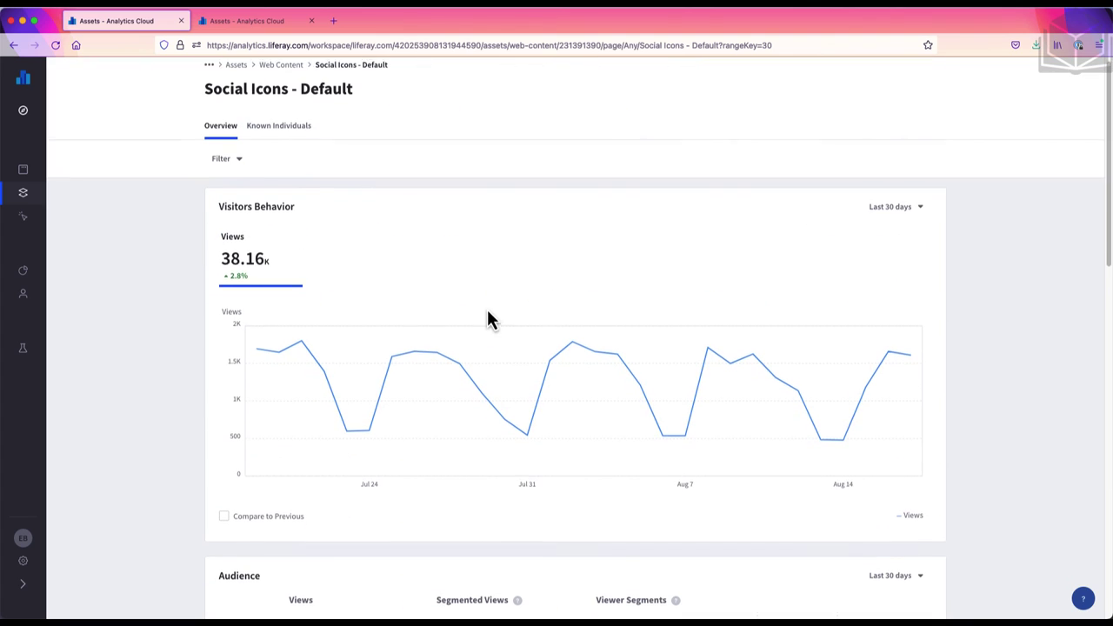
# Return from the Web Content breadcrumb to the Assets page and show the Custom assets table
pyautogui.click(292, 77)
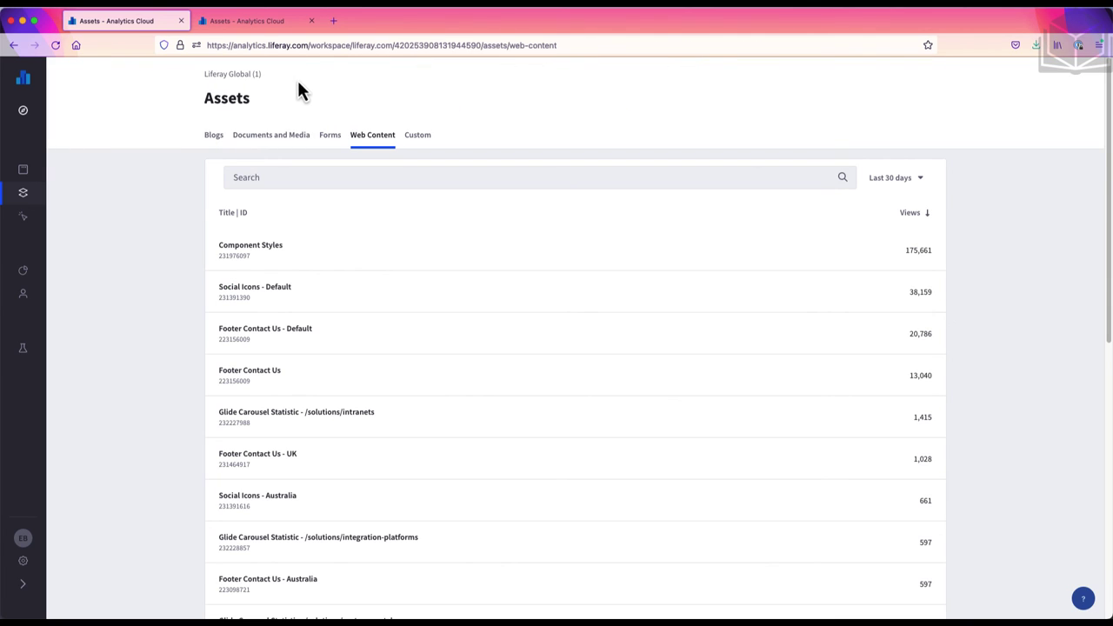
pyautogui.click(420, 139)
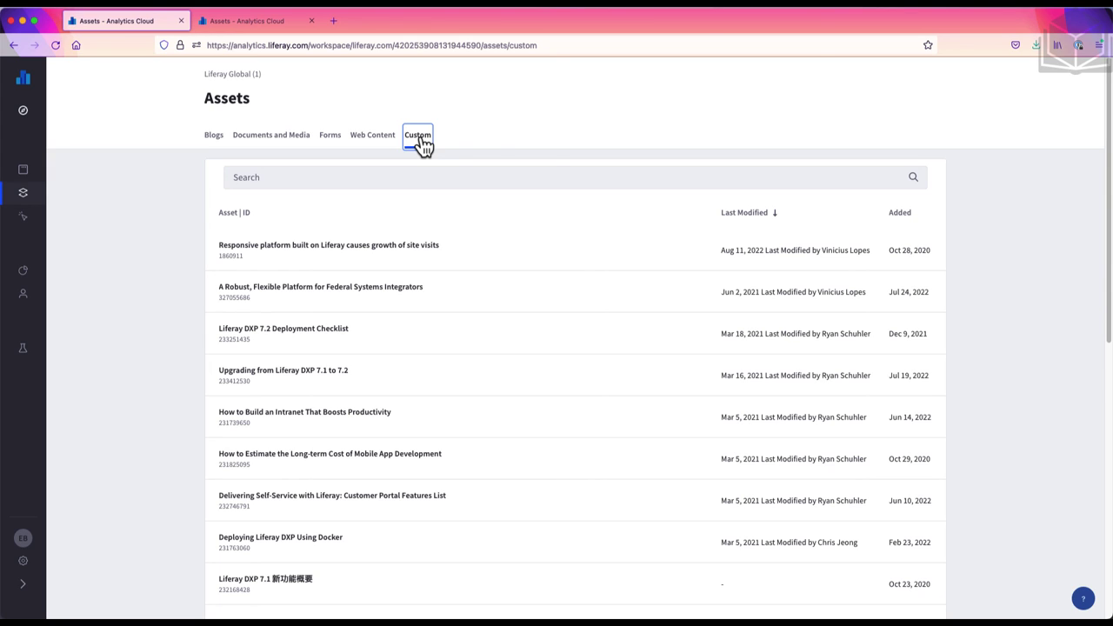
pyautogui.click(275, 288)
pyautogui.scroll(-3, 554, 467)
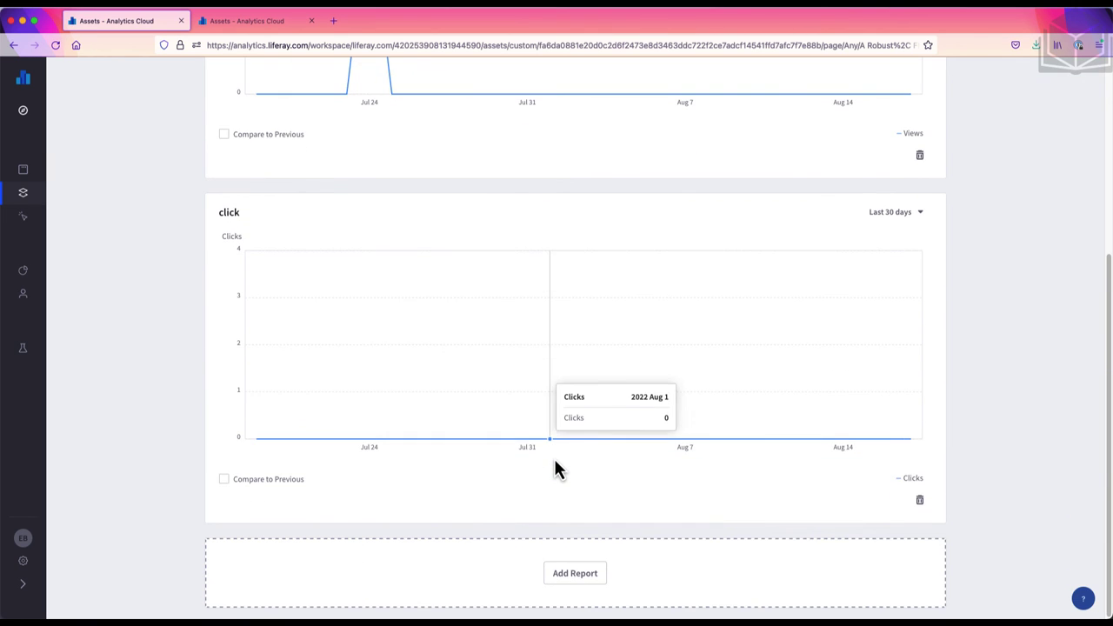
pyautogui.scroll(3, 557, 470)
pyautogui.click(272, 76)
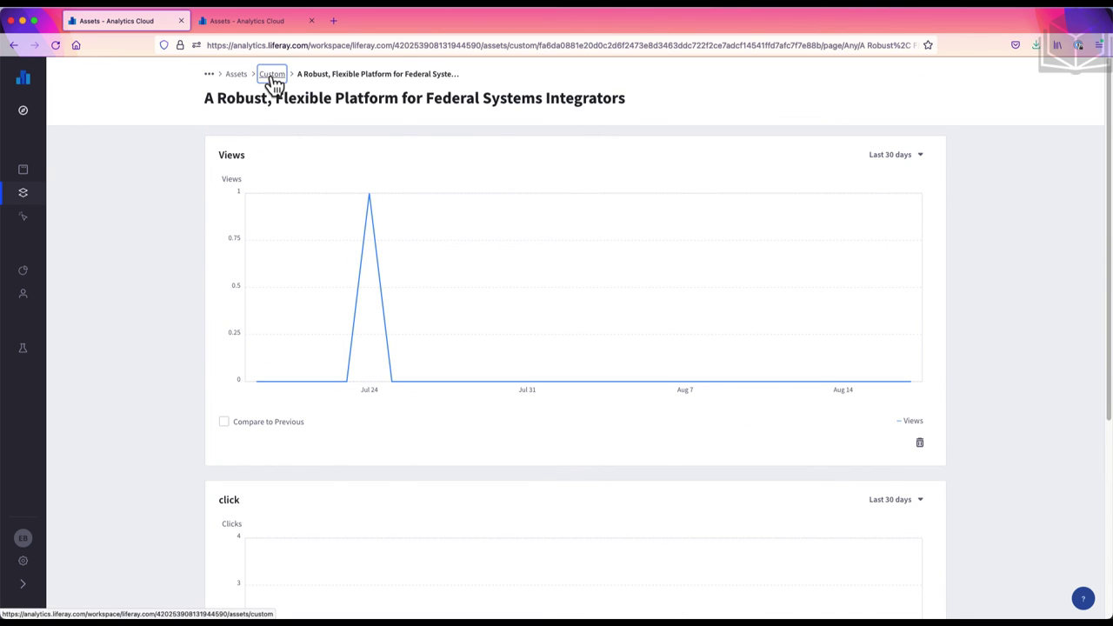